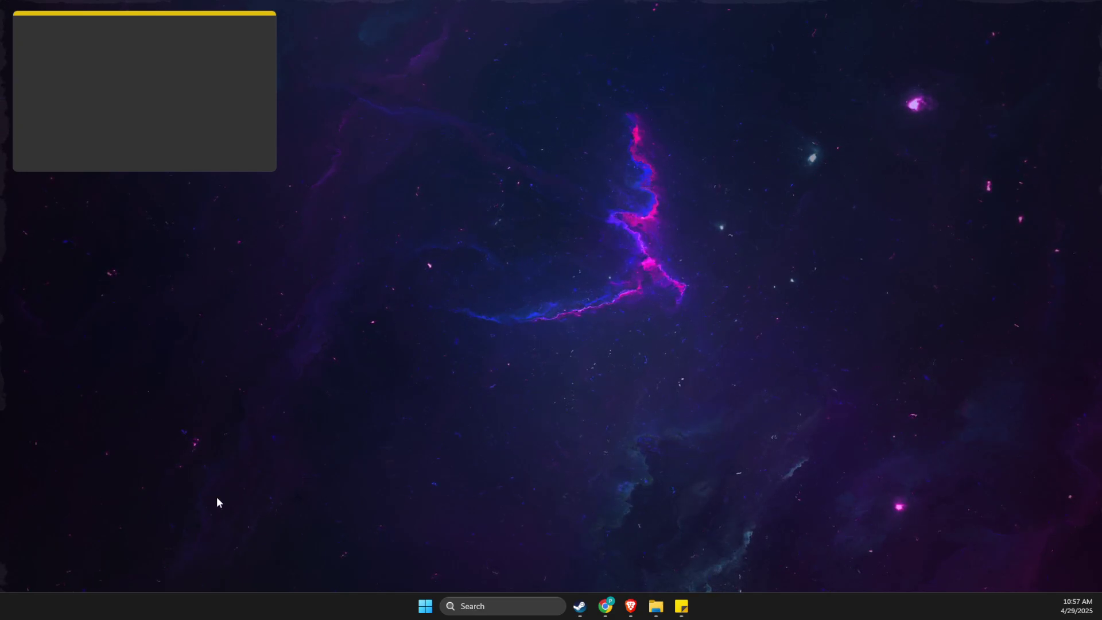
Search 'fonts' and open the Fonts settings page, scrolling down the font list to Corbel.
click(490, 607)
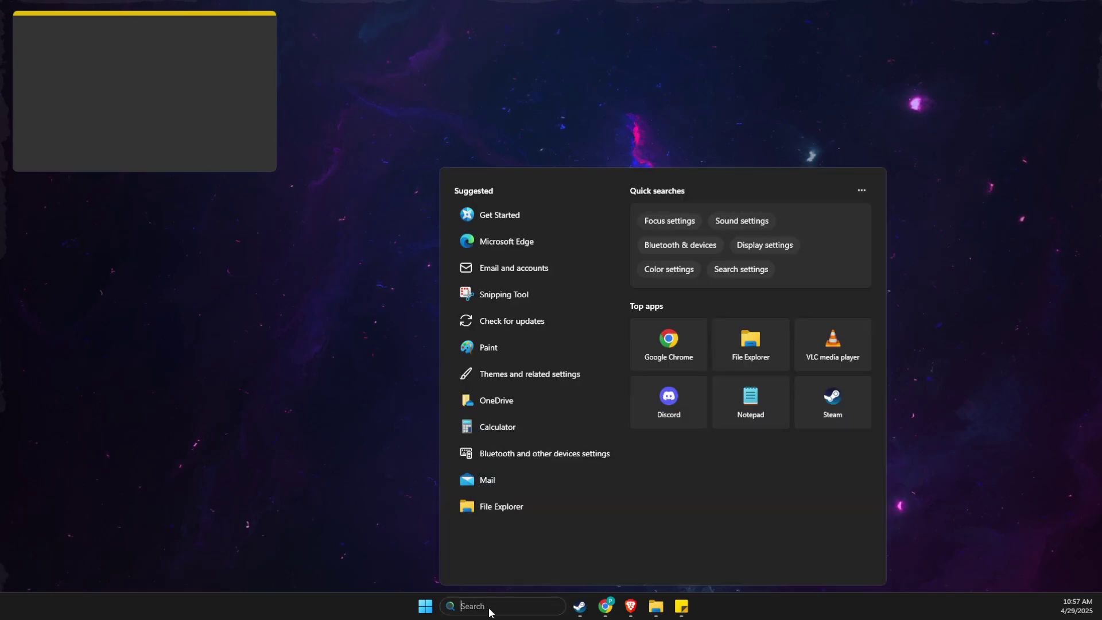
text(fonts)
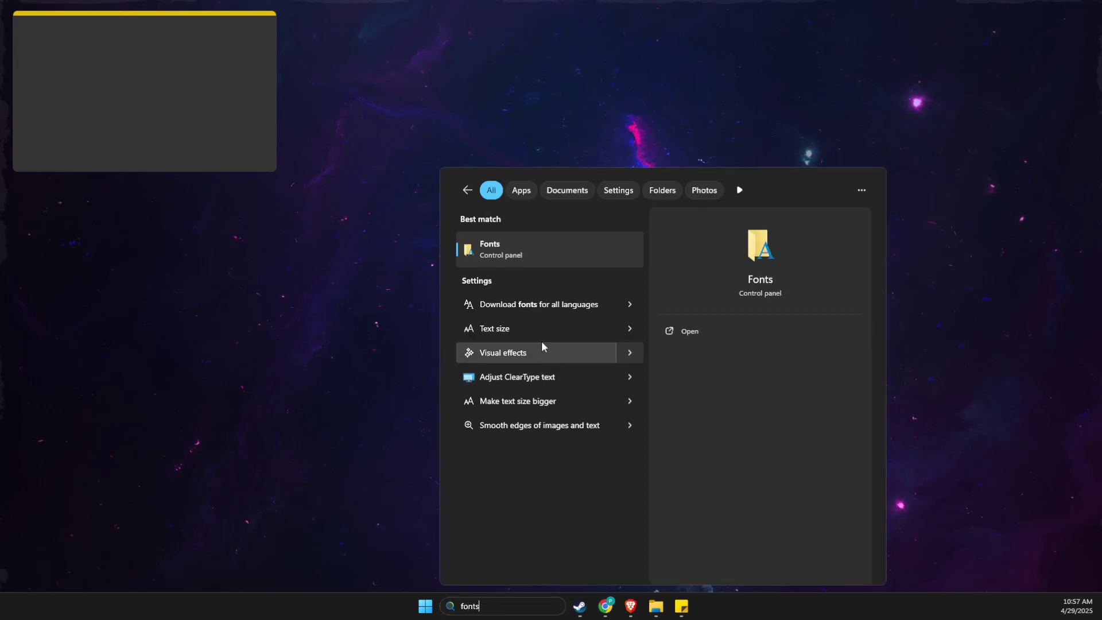
click(499, 243)
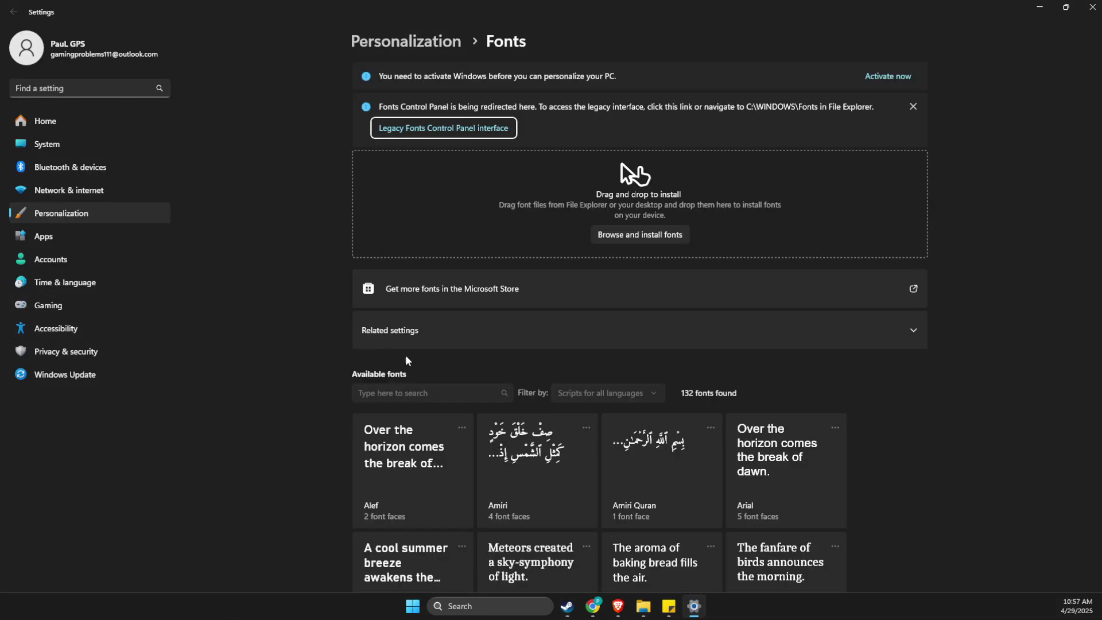
scroll(560, 296, down, 5)
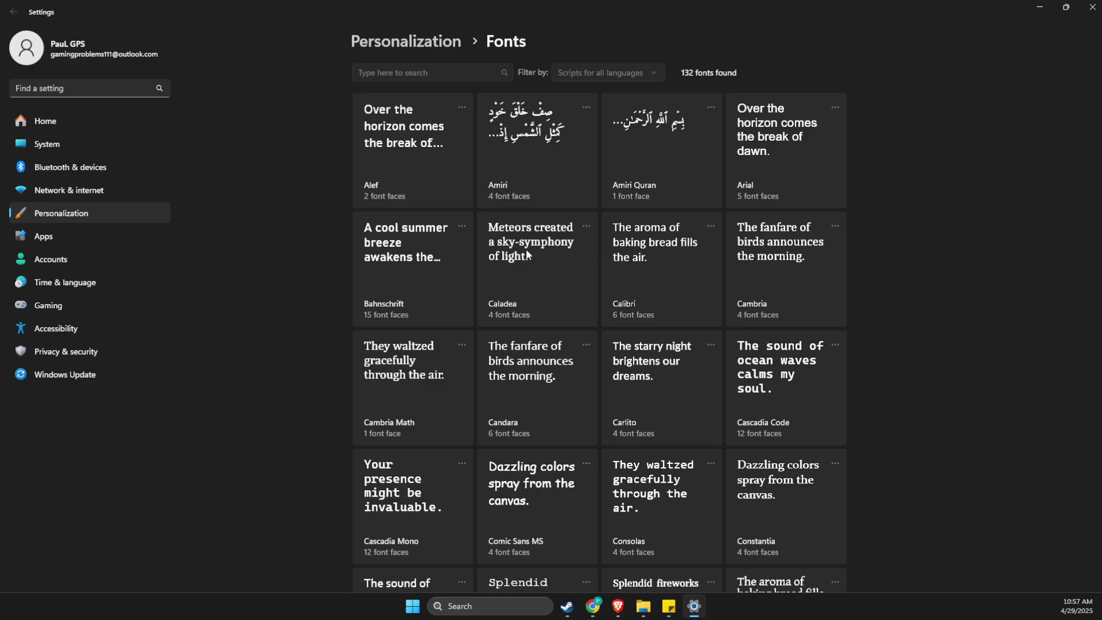
scroll(562, 248, down, 5)
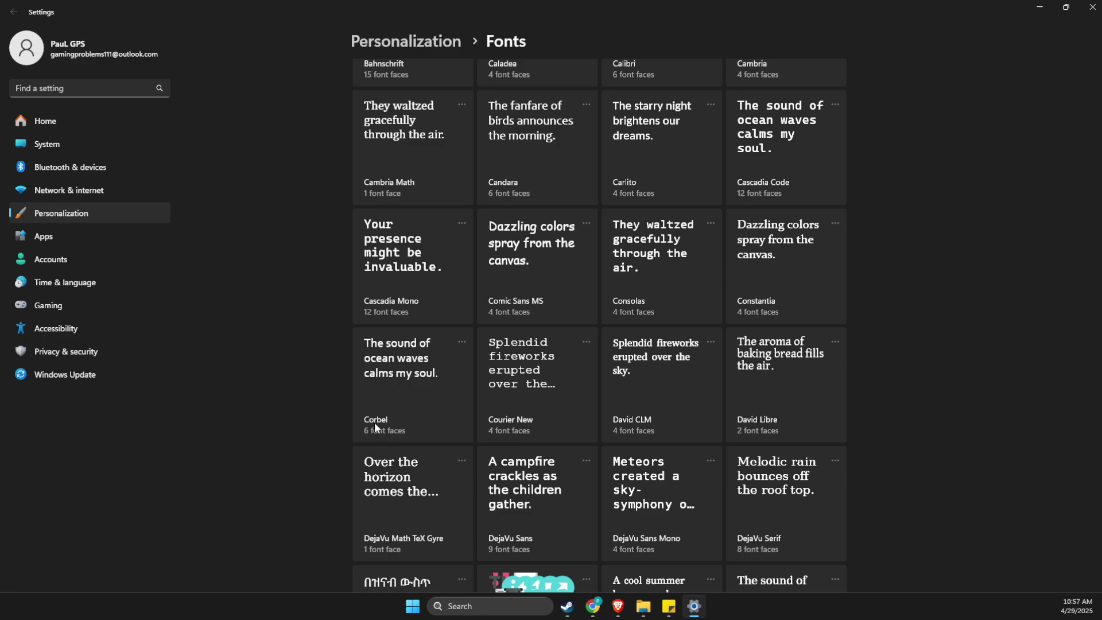
Close Settings and write 'corbel' in a desktop sticky note.
click(1092, 7)
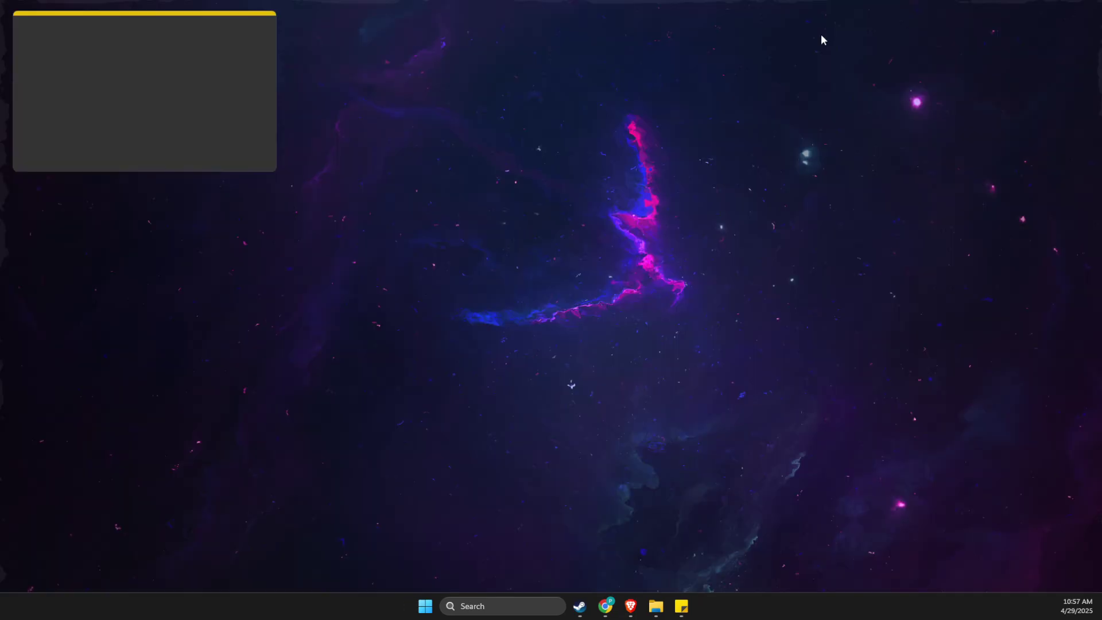
click(81, 51)
text(corbel)
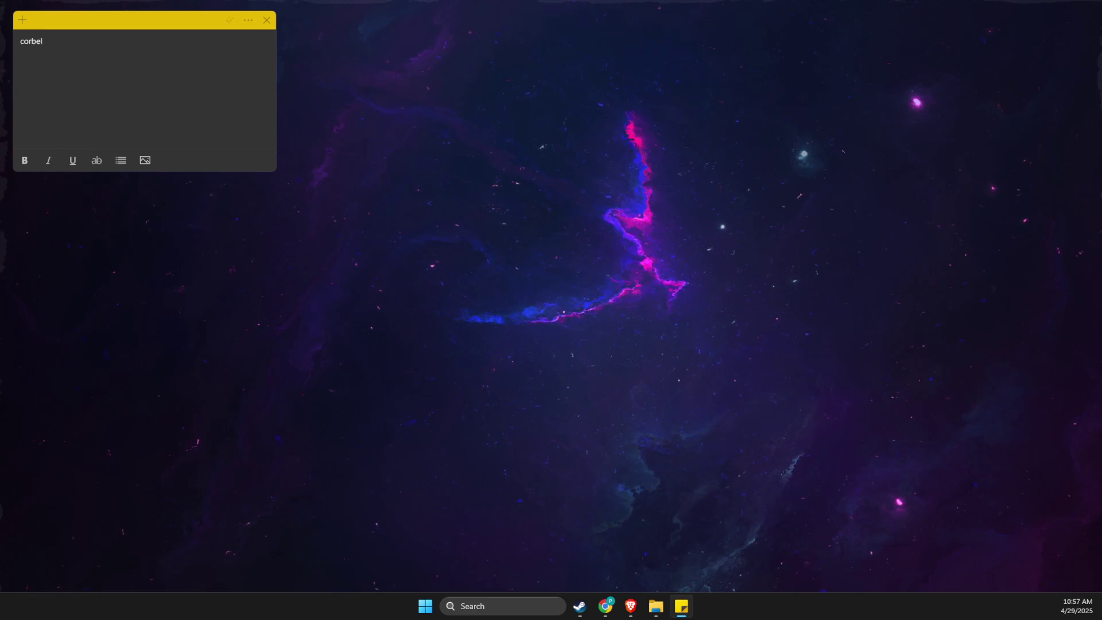
Open Registry Editor and export the Fonts key to the Desktop as 'fonts'.
click(489, 608)
text(regi)
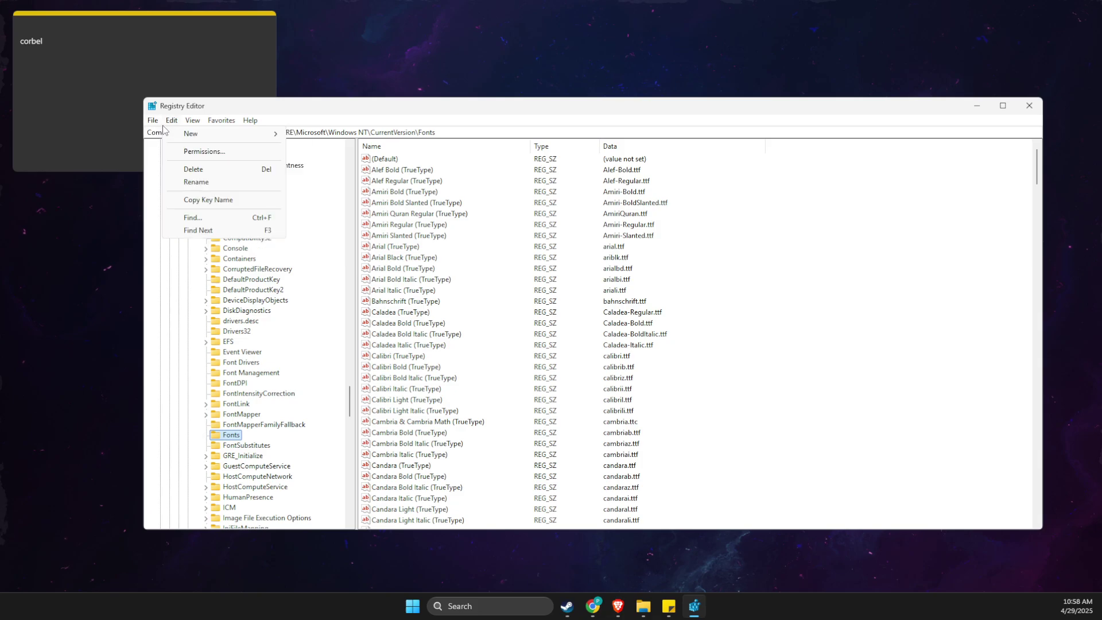
click(172, 147)
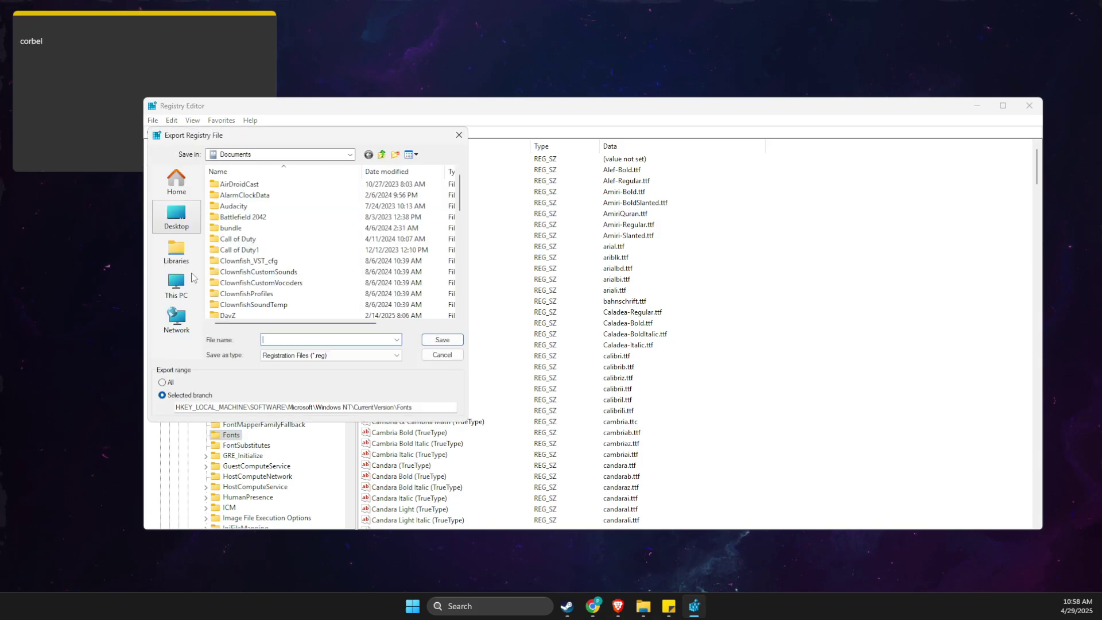
click(176, 215)
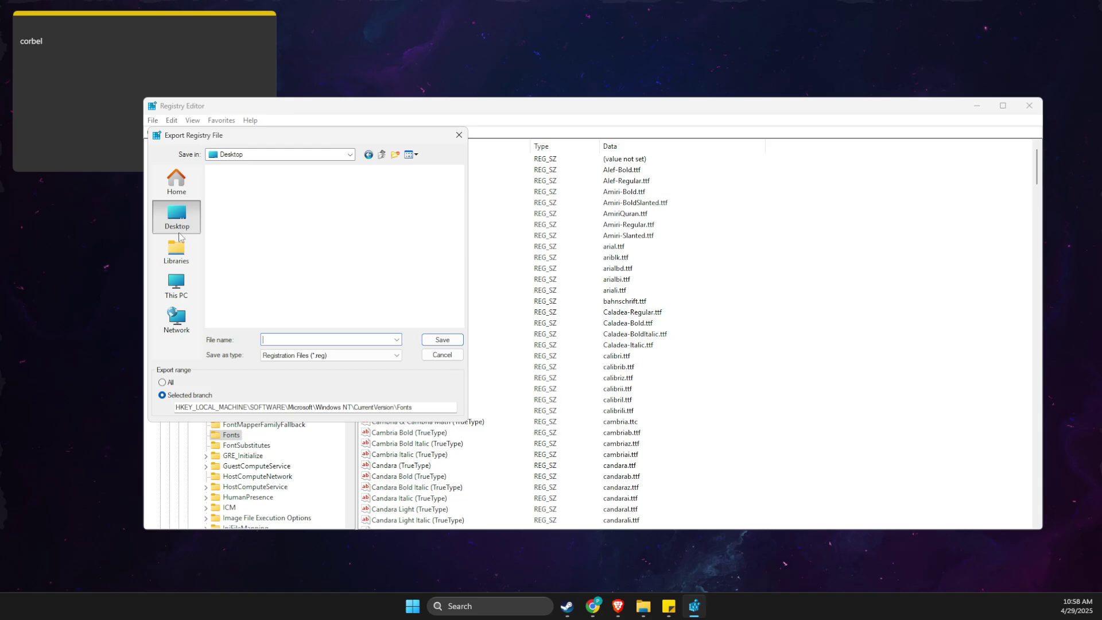
click(285, 340)
text(fonts)
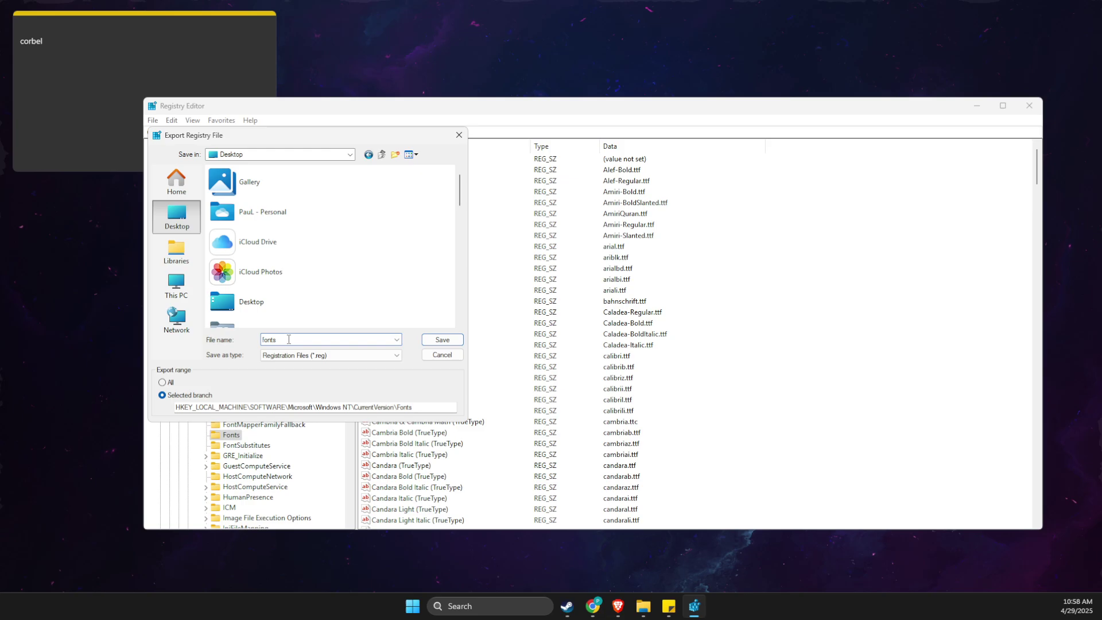
click(443, 340)
click(153, 121)
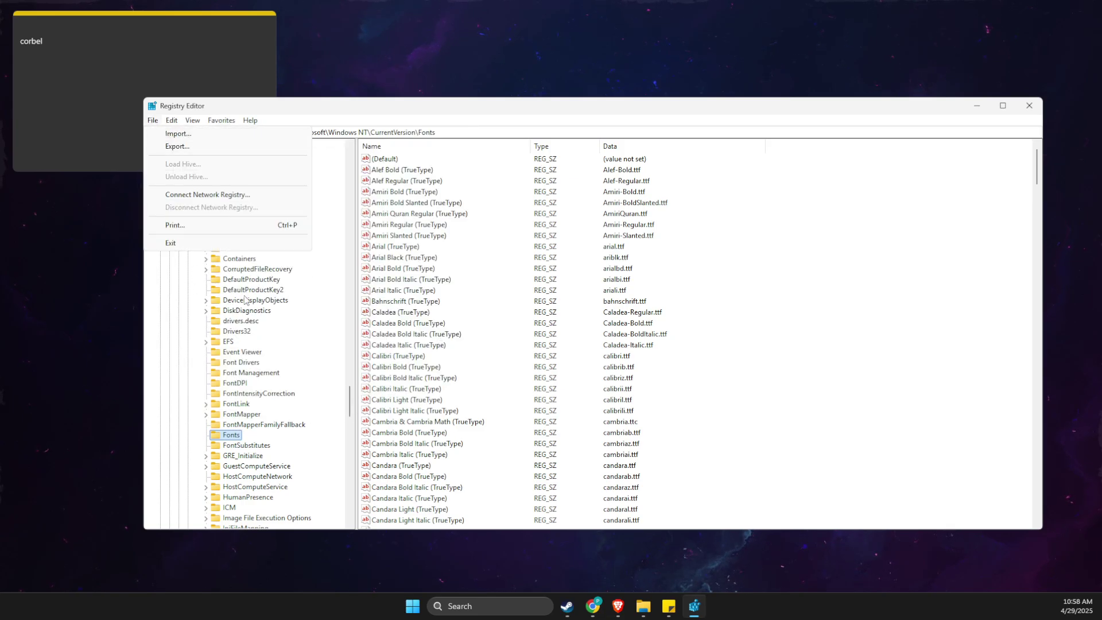
click(67, 305)
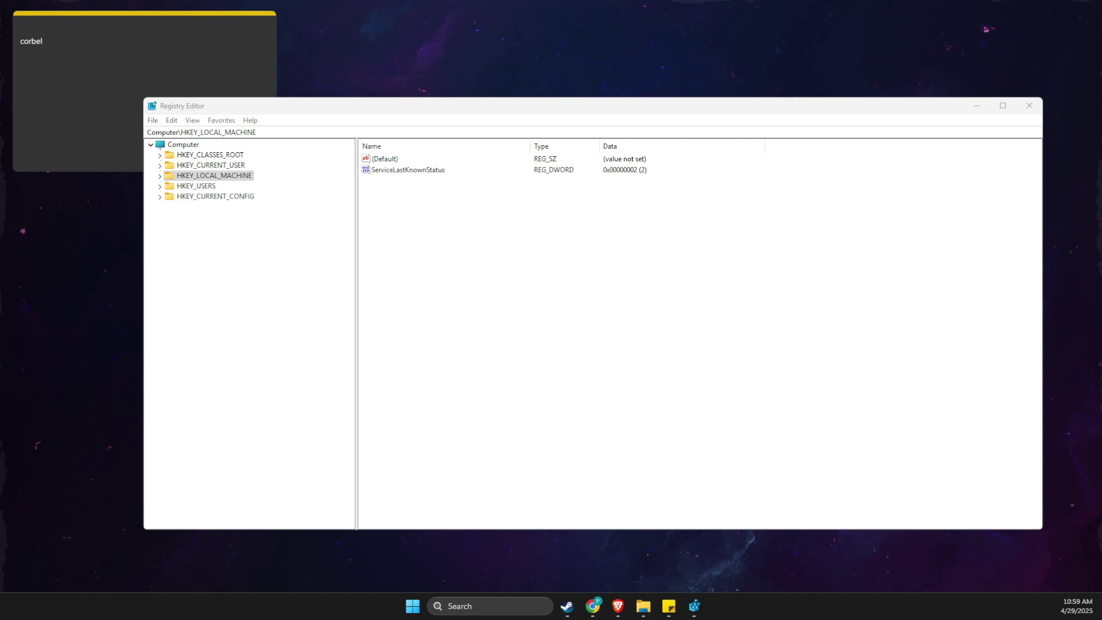
Expand HKEY_LOCAL_MACHINE and SOFTWARE, then select the Microsoft key.
click(230, 208)
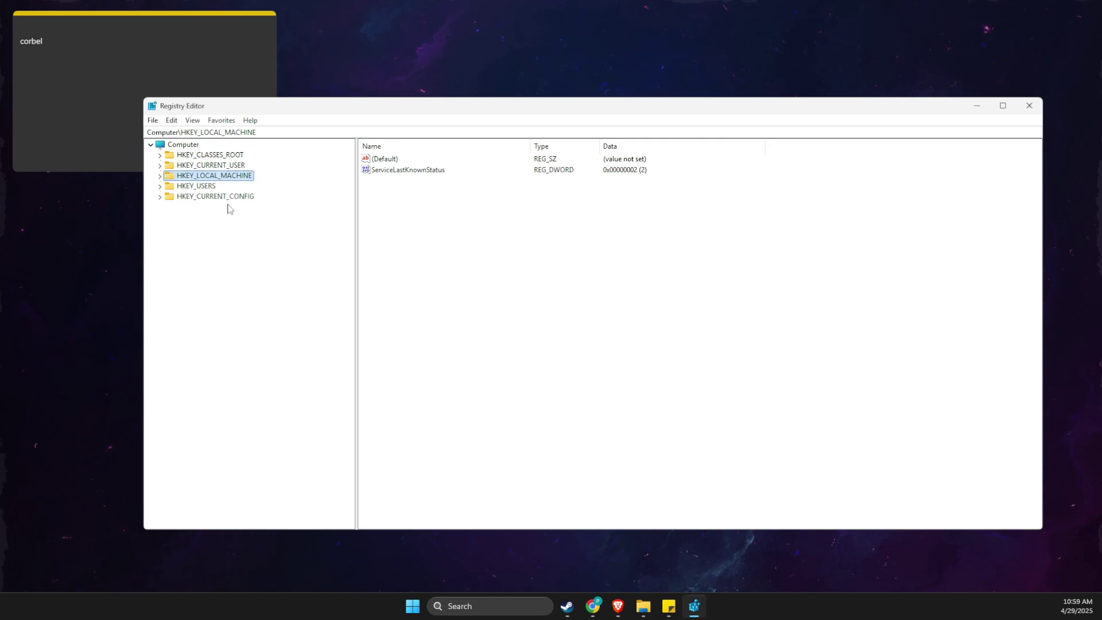
double_click(218, 176)
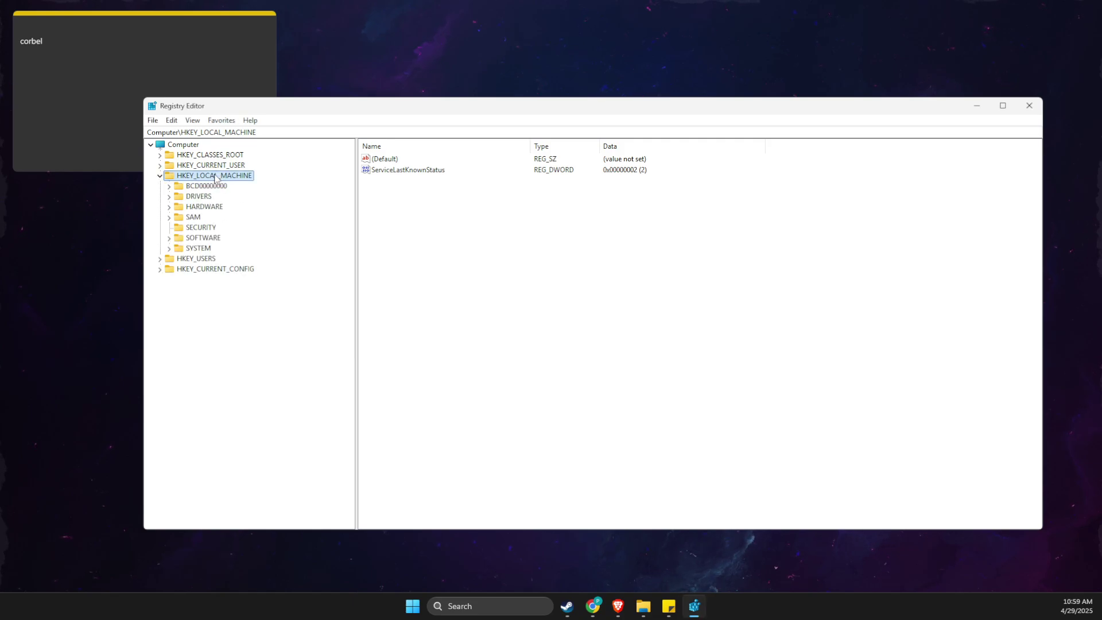
double_click(190, 238)
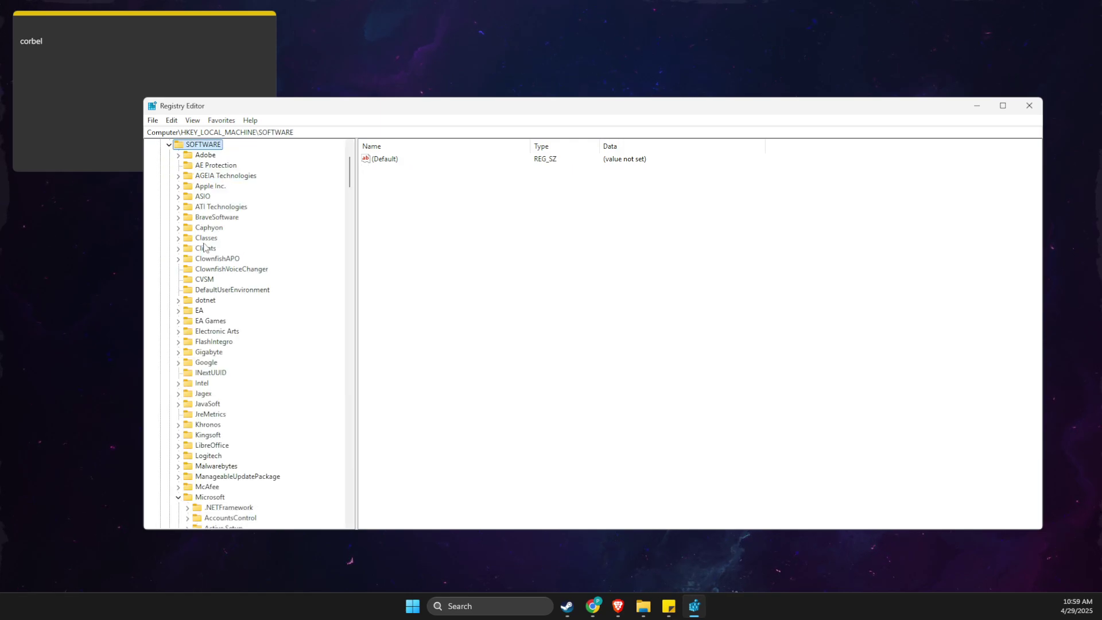
scroll(208, 413, down, 1)
scroll(208, 413, down, 1)
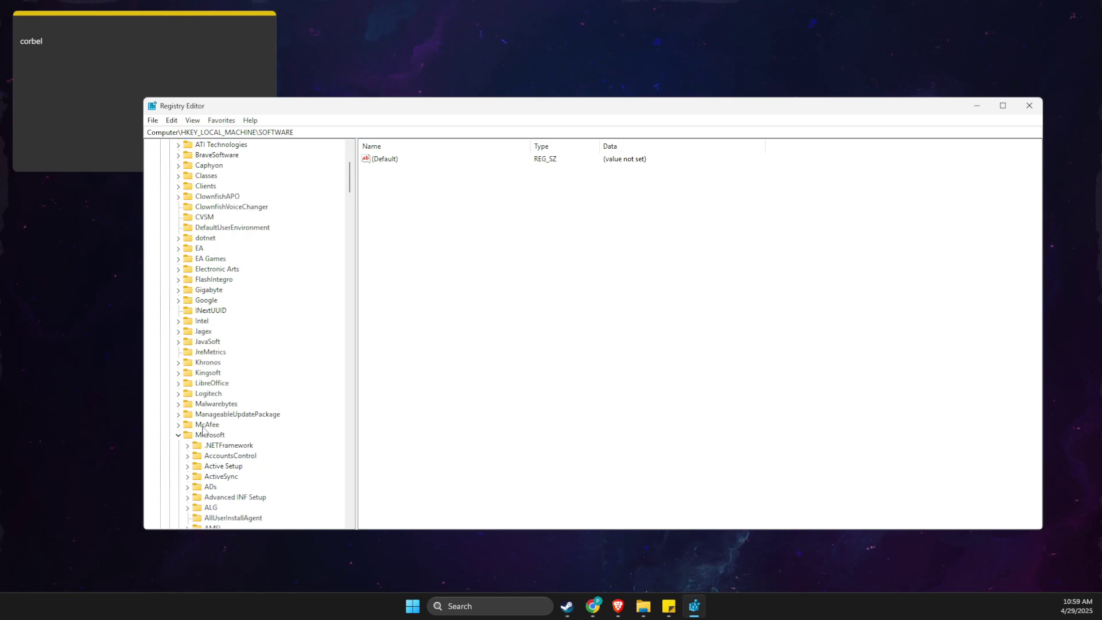
click(204, 436)
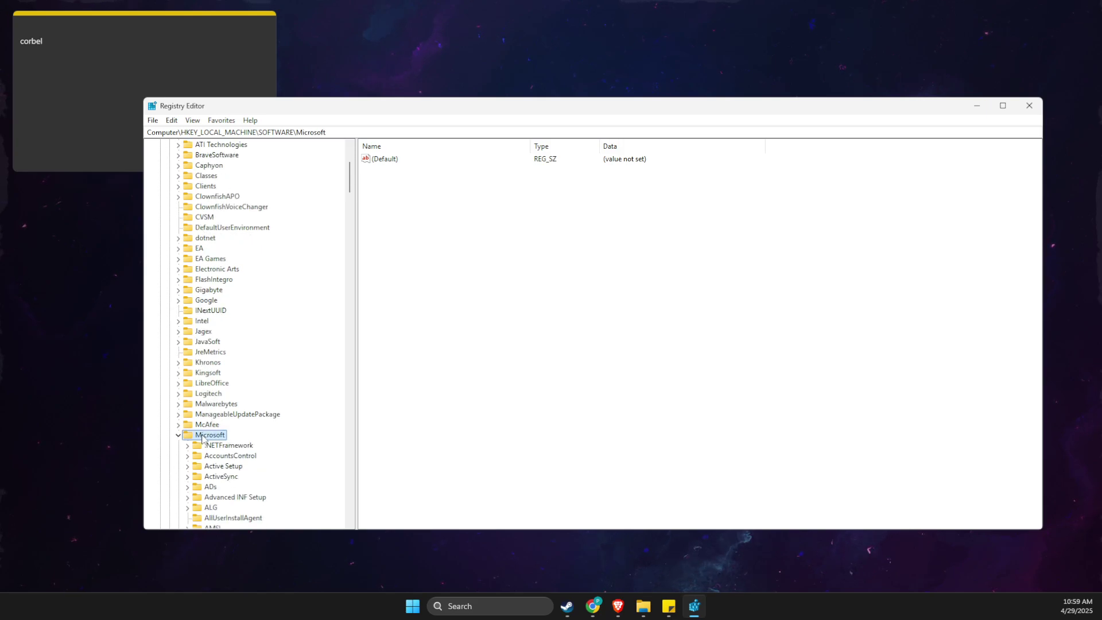
Go down to Windows NT\CurrentVersion and open its Fonts key.
scroll(203, 438, down, 9)
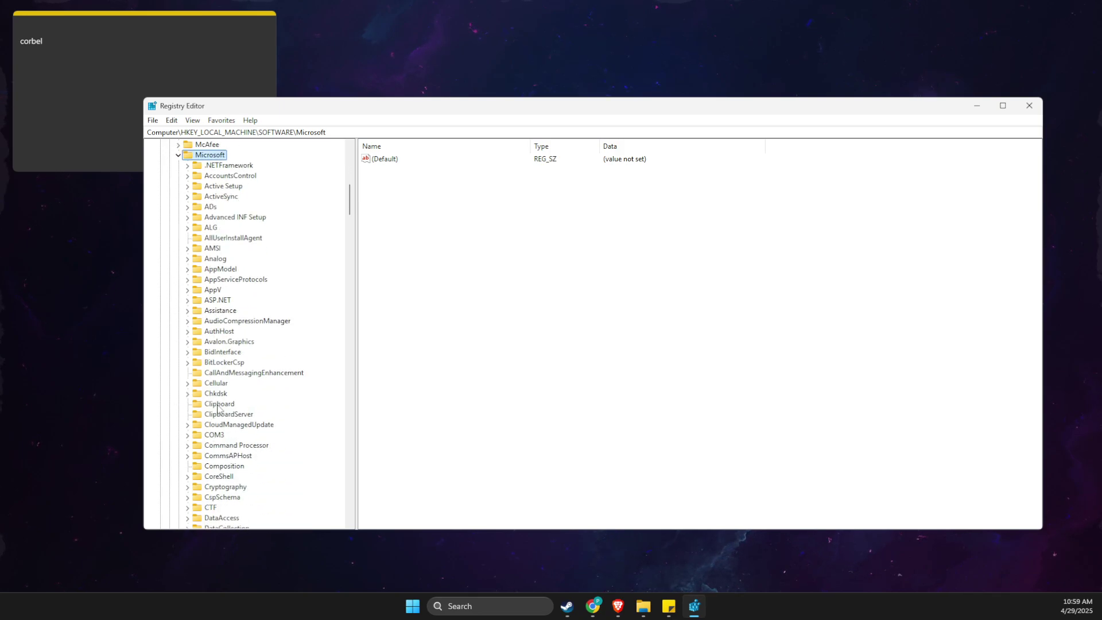
scroll(218, 408, down, 18)
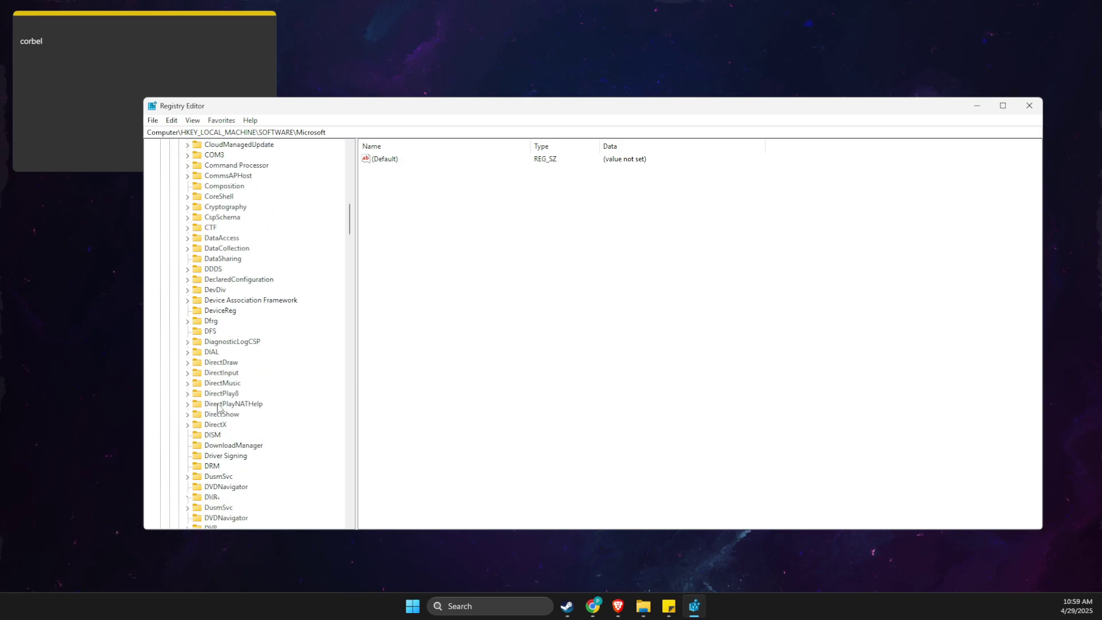
scroll(218, 407, down, 20)
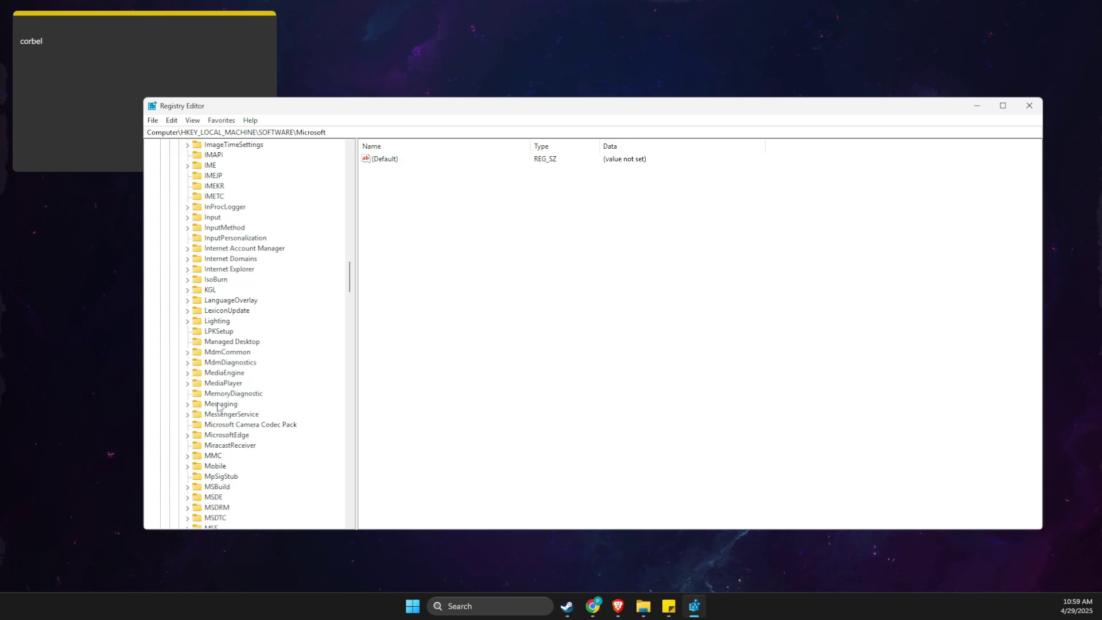
scroll(217, 407, down, 1)
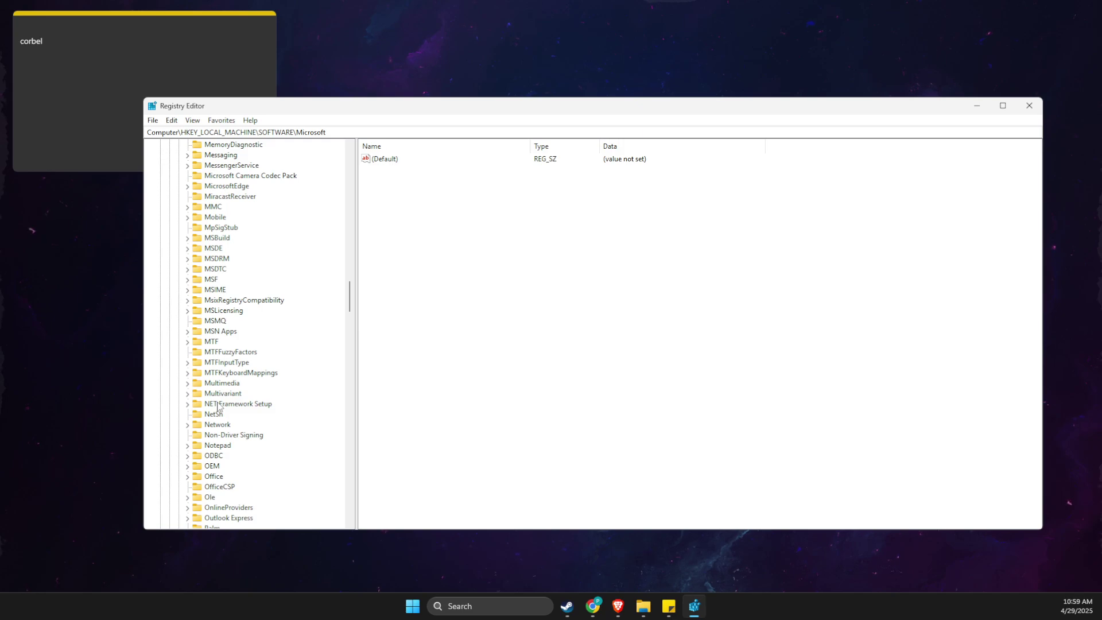
scroll(217, 407, down, 18)
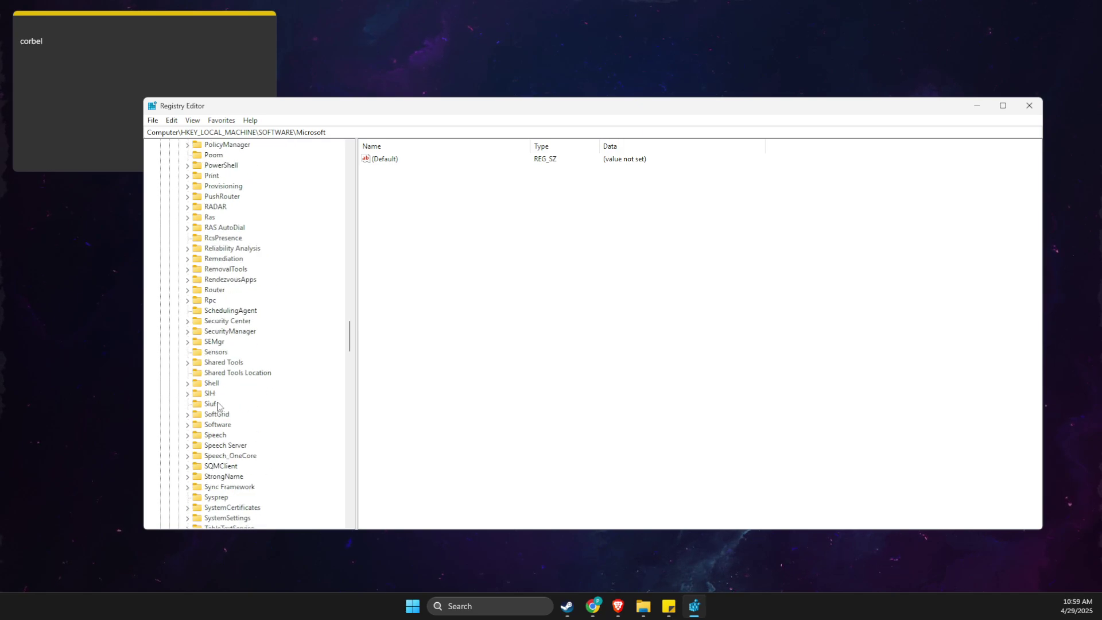
scroll(217, 406, down, 10)
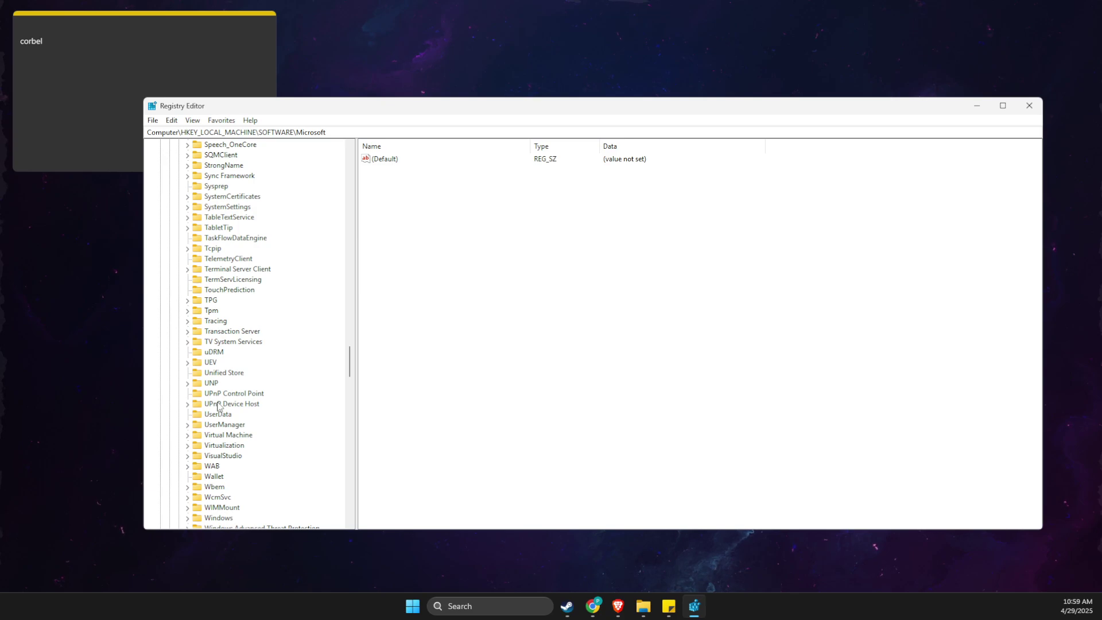
scroll(217, 406, down, 5)
click(206, 477)
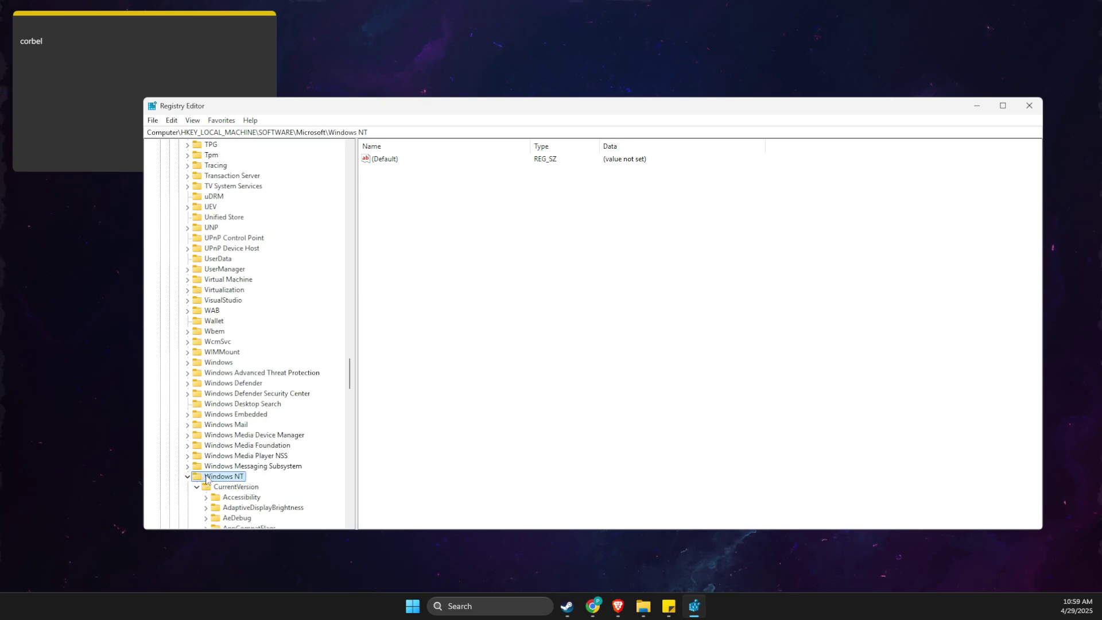
scroll(206, 477, down, 6)
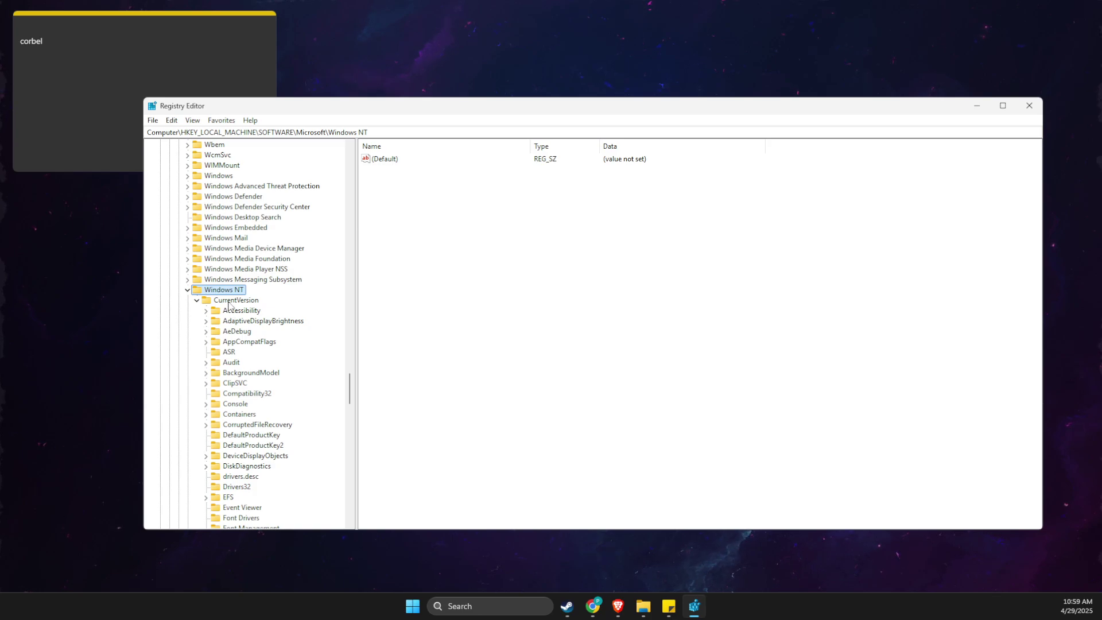
scroll(239, 391, down, 3)
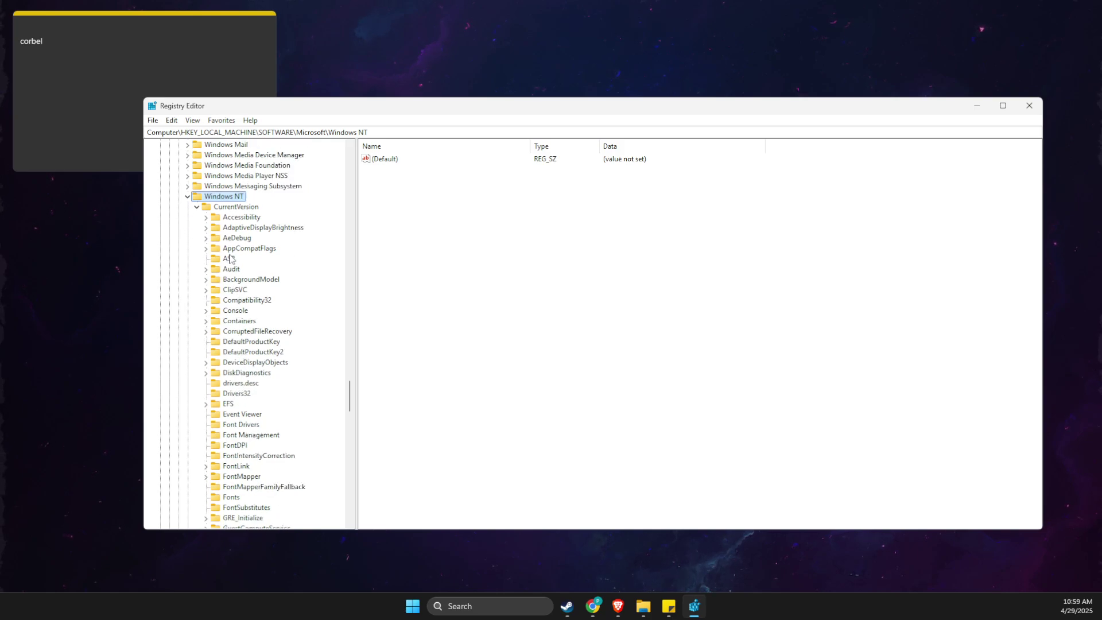
click(232, 222)
scroll(250, 290, down, 2)
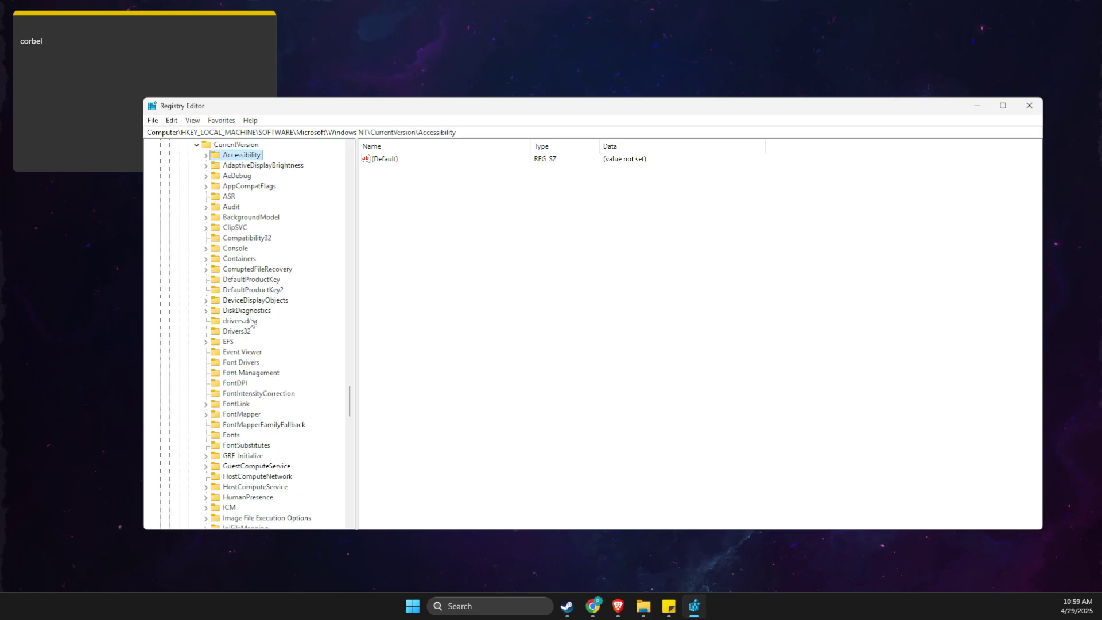
click(229, 434)
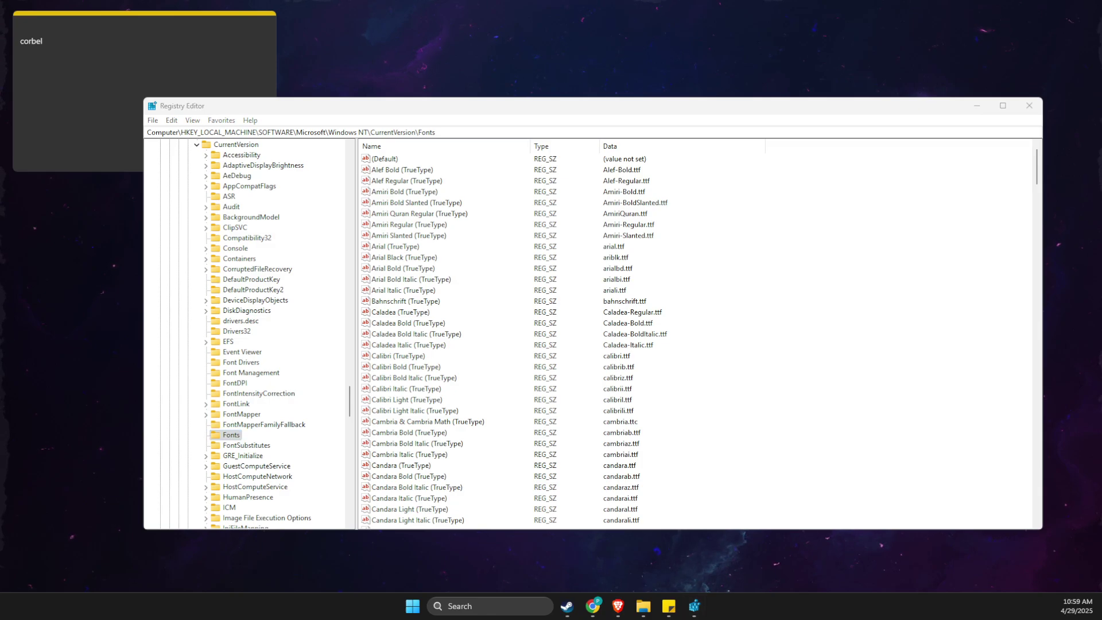
Check the 'corbel' sticky note, then move down the Fonts values to Corbel (TrueType).
scroll(573, 339, down, 12)
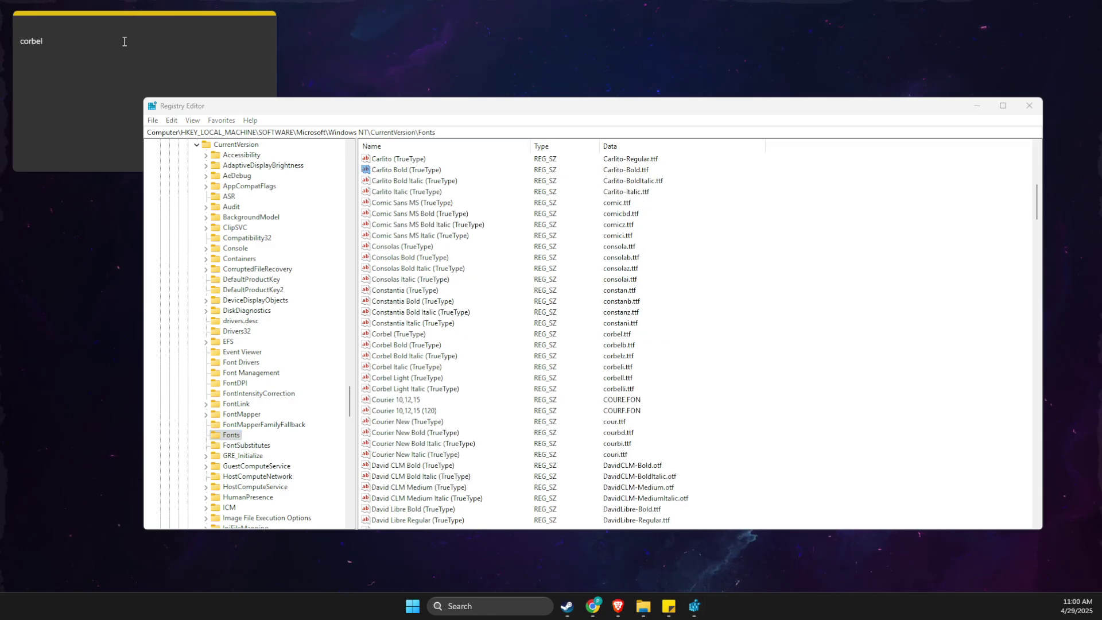
click(50, 40)
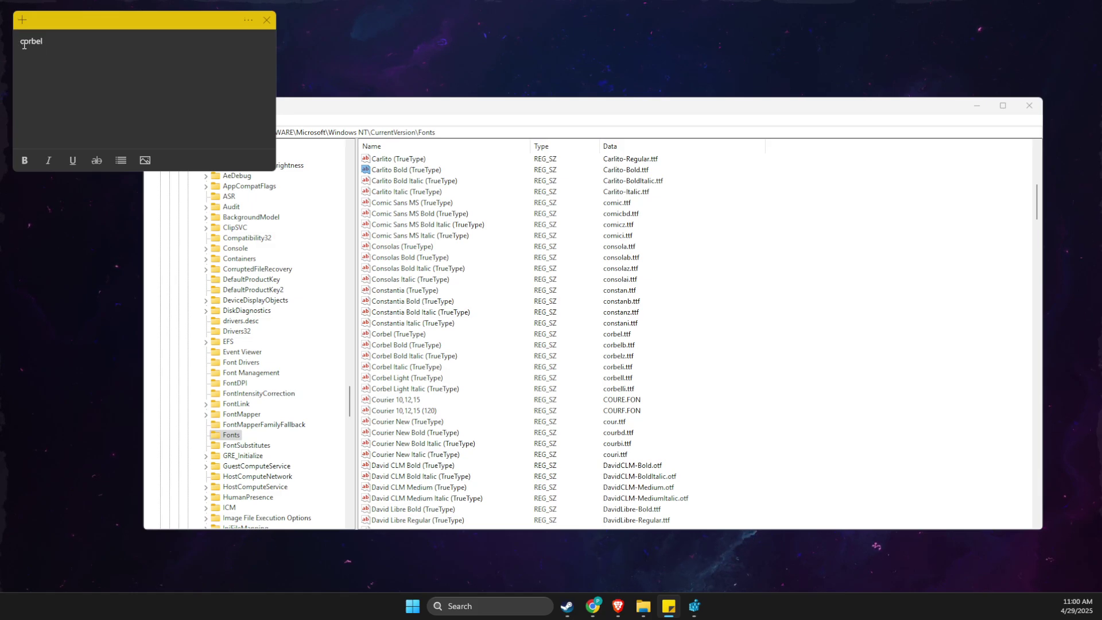
click(396, 191)
key(Down)
key(Down)
key(Down)
key(Down)
key(Down)
key(Down)
key(Down)
key(Down)
key(Down)
key(Down)
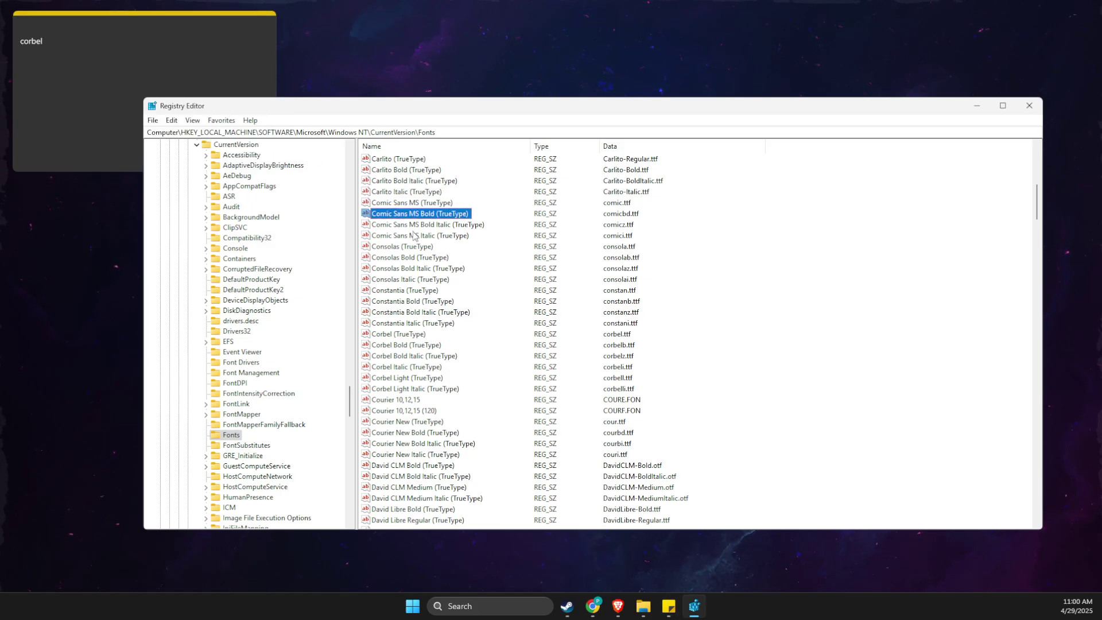
key(Down)
key(Down)
key(Down)
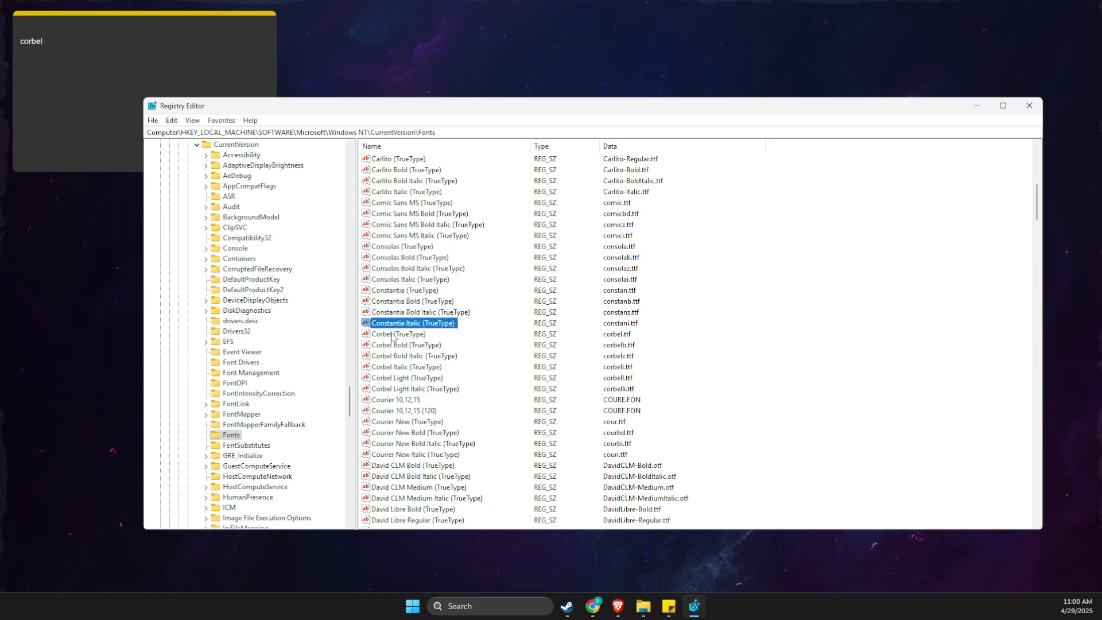
Open the Corbel (TrueType) value and copy its data corbel.ttf.
double_click(394, 334)
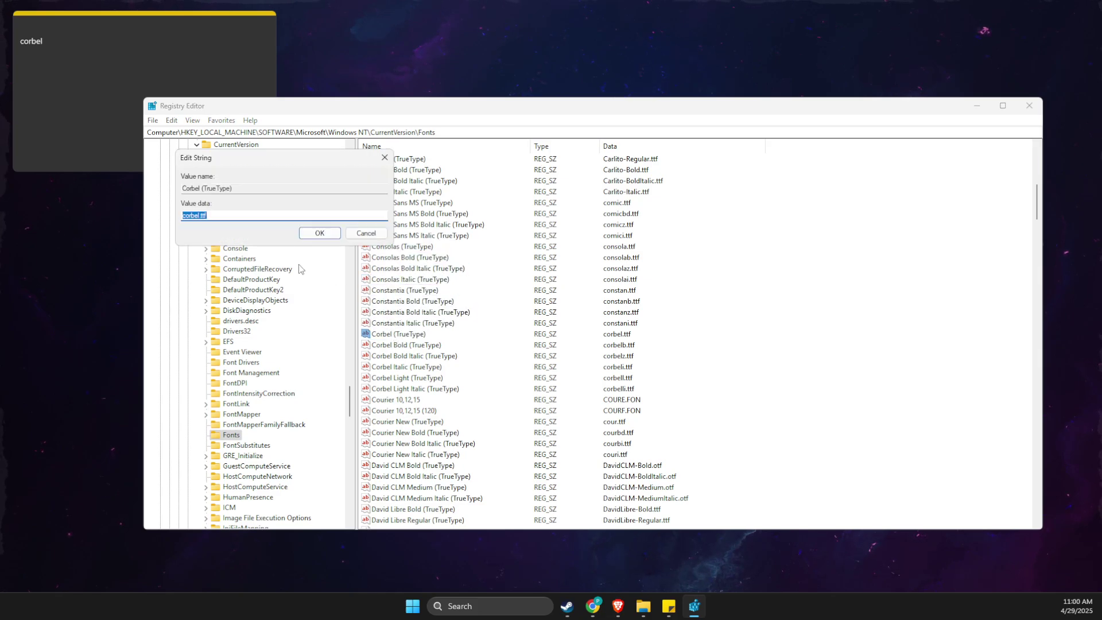
right_click(191, 217)
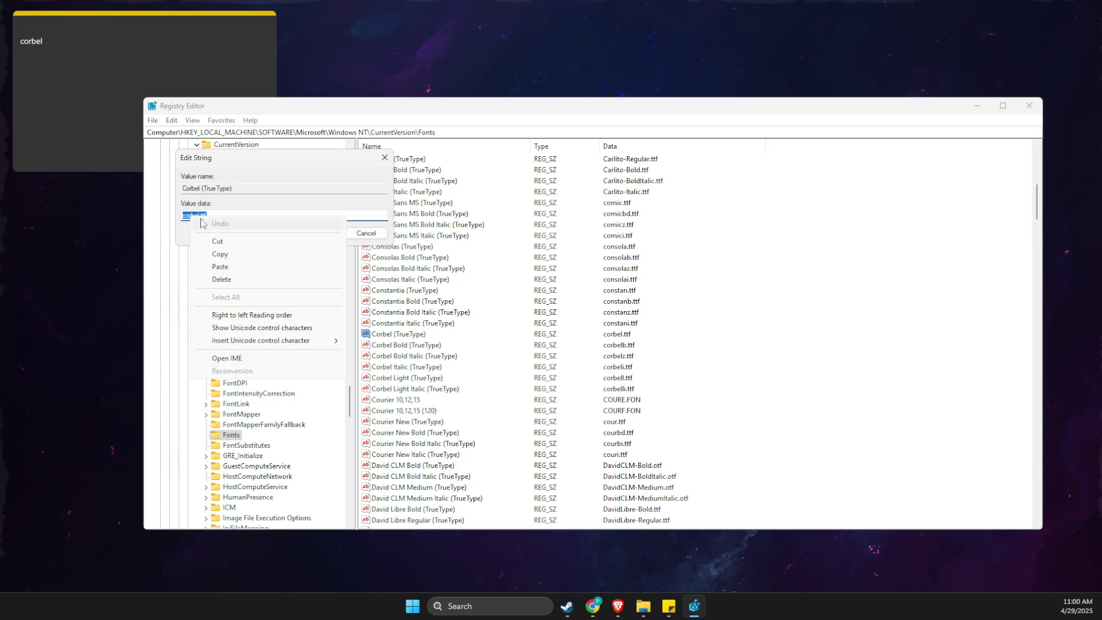
click(221, 258)
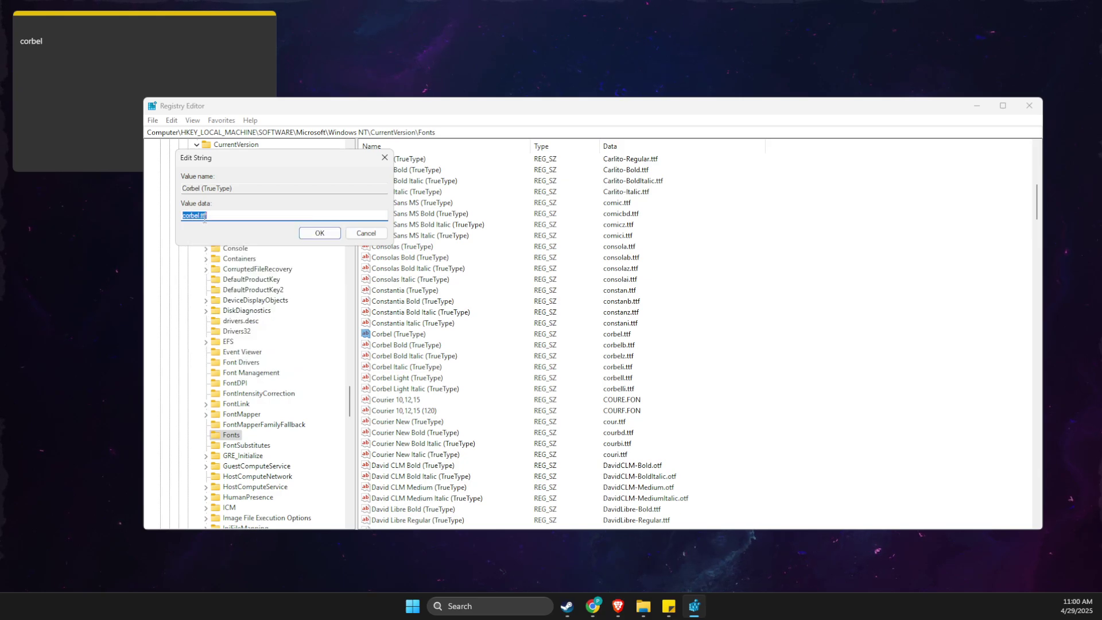
Paste corbel.ttf into the sticky note and cancel the value edit unchanged.
click(46, 59)
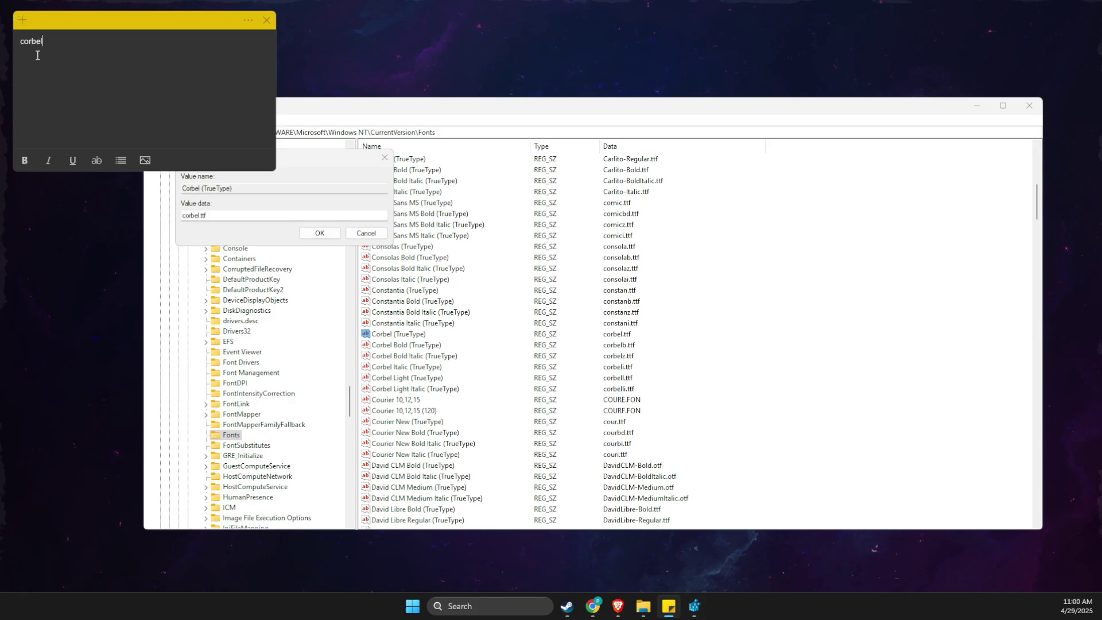
right_click(38, 54)
click(63, 102)
key(alt+Tab)
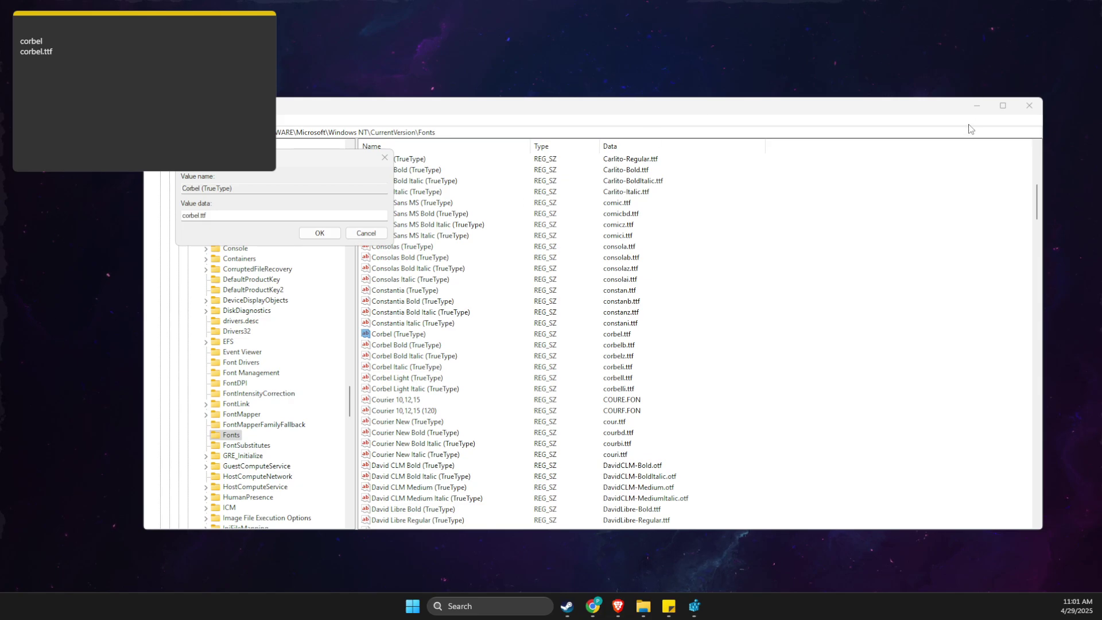
click(385, 157)
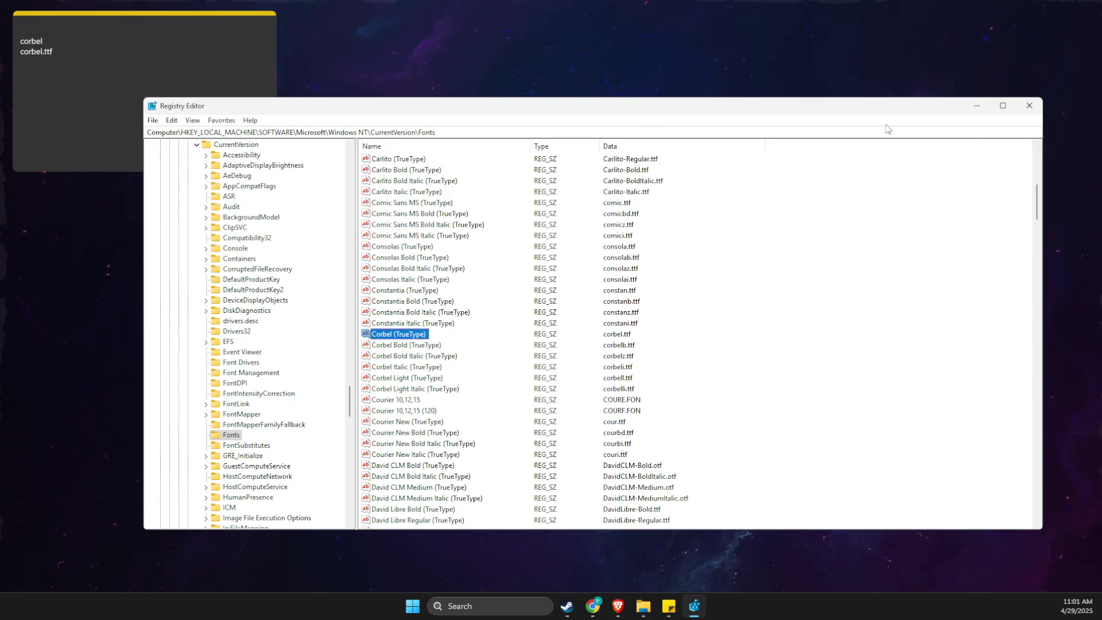
Close Registry Editor and create an empty text file named corbel.txt on the desktop.
click(1029, 105)
right_click(436, 210)
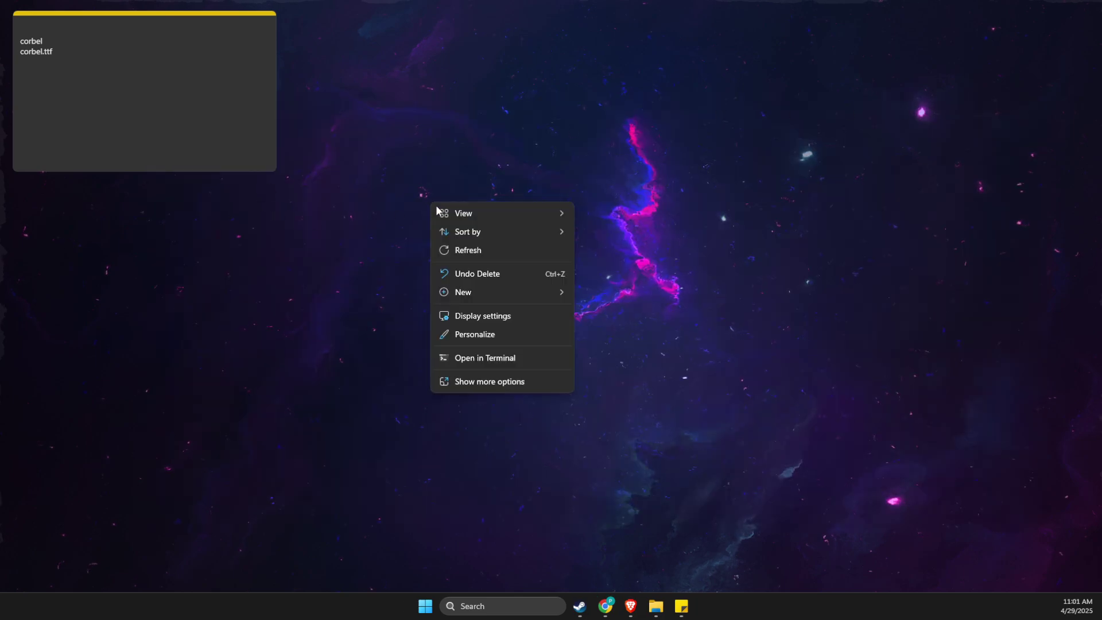
click(479, 381)
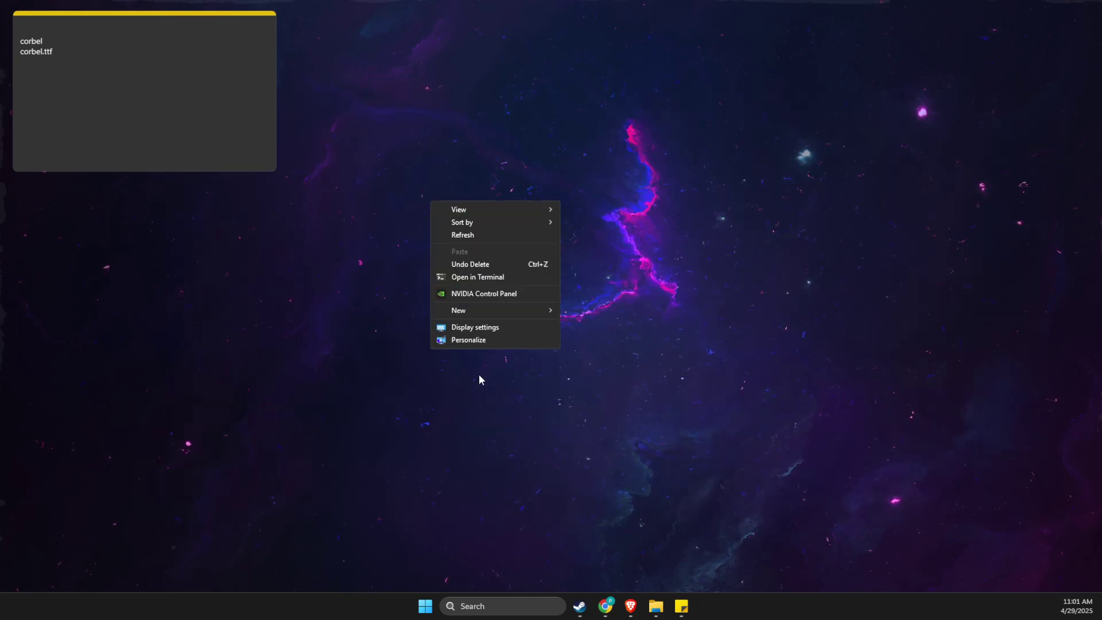
mouse_move(466, 310)
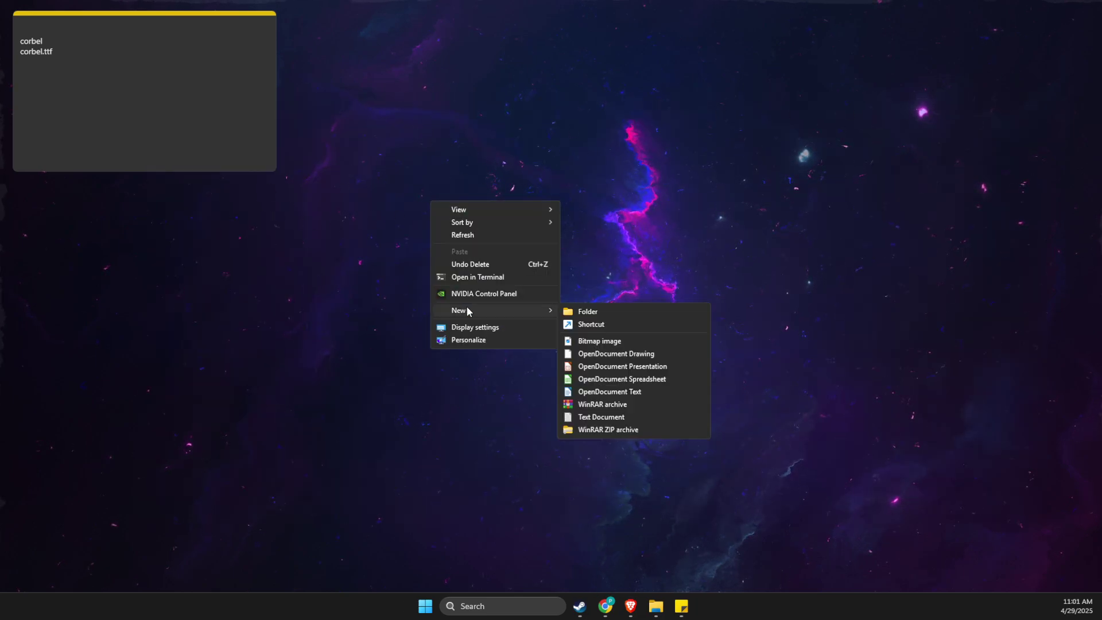
click(594, 417)
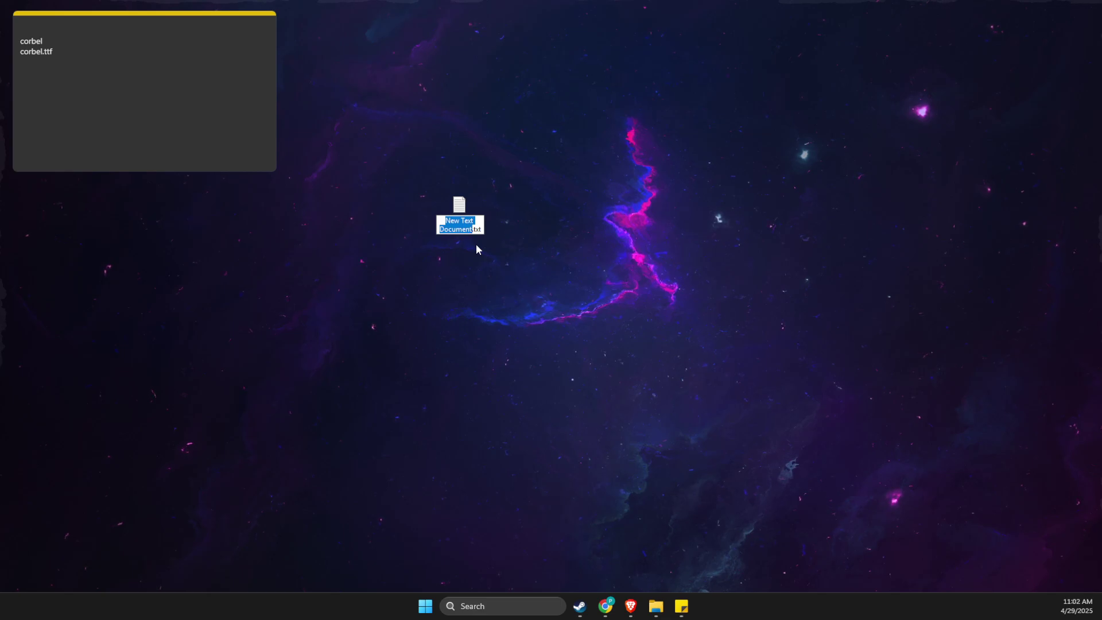
text(corbel)
key(Return)
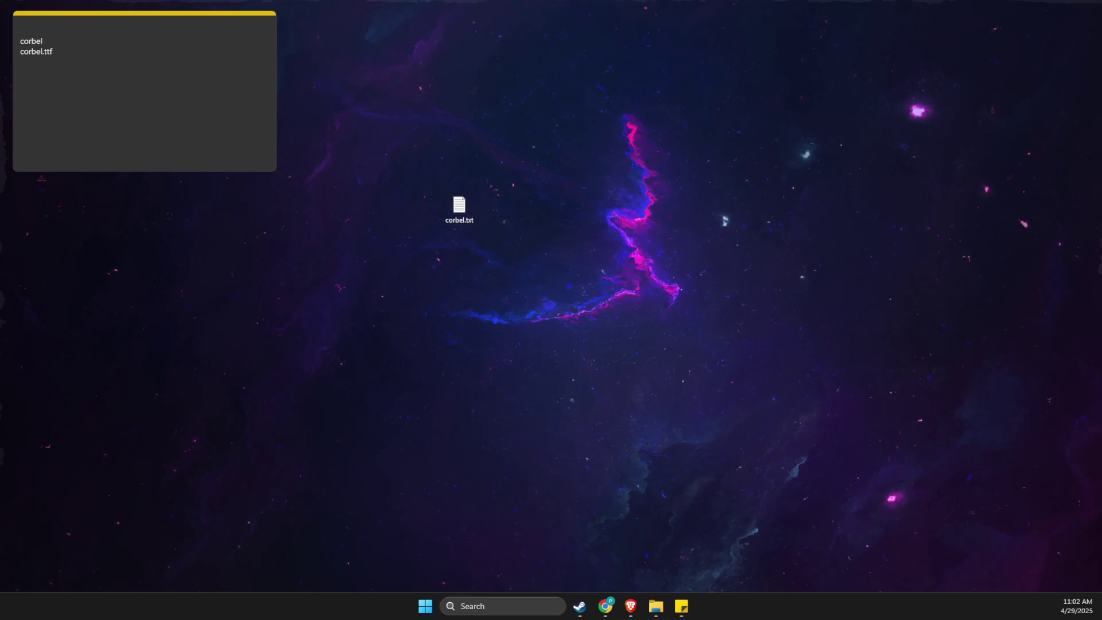
Paste the .reg font template and replace YourFontName with corbel.ttf from the sticky note.
key(super+shift+s)
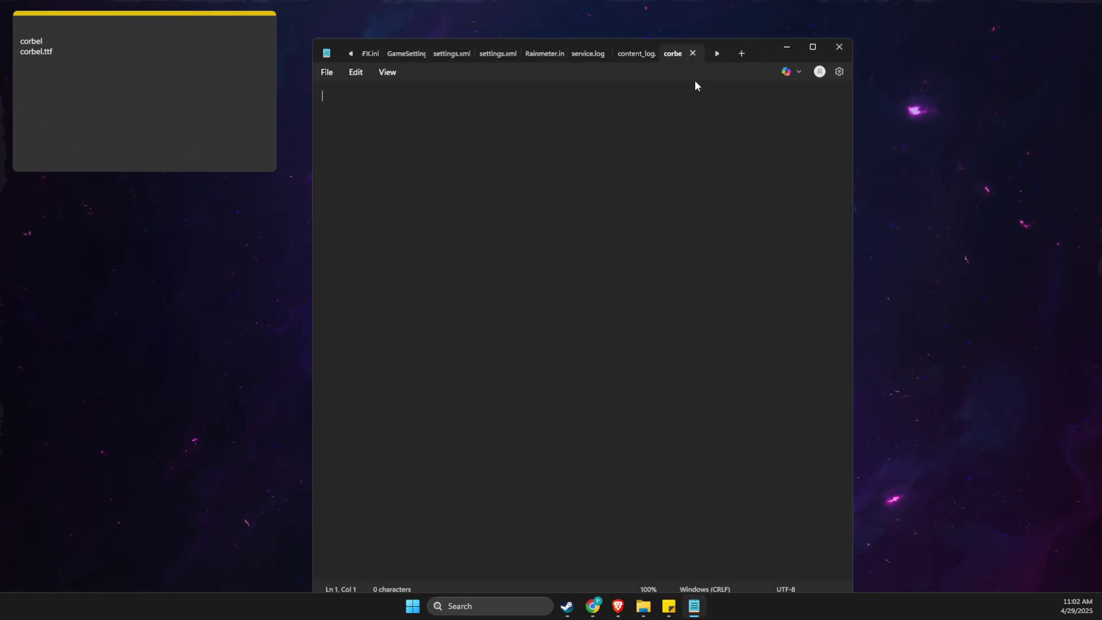
key(ctrl+v)
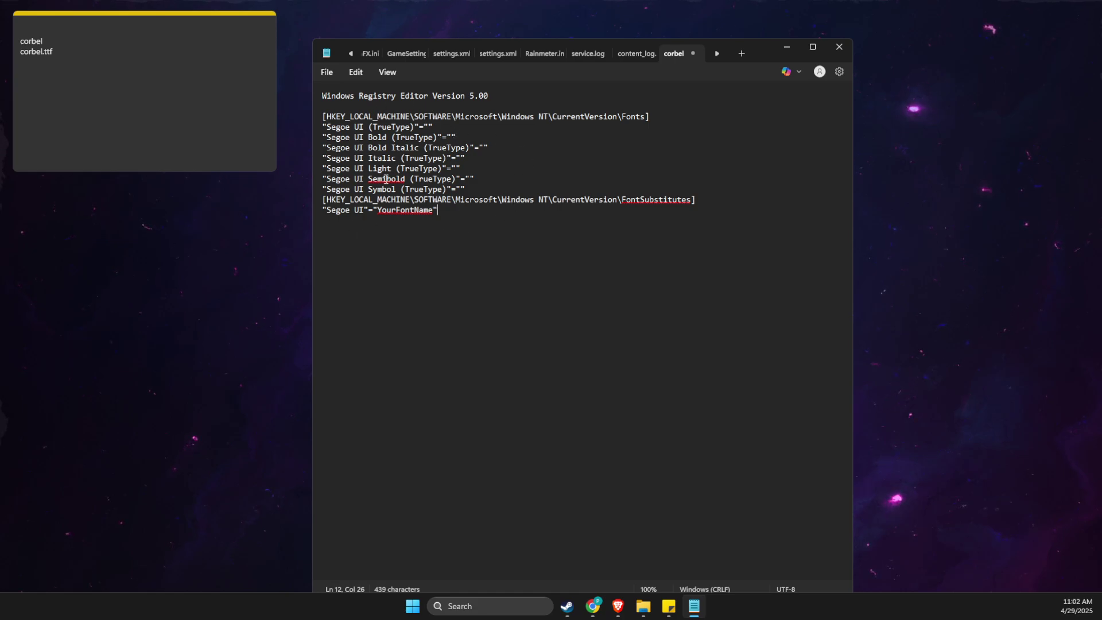
click(58, 51)
drag(52, 51, 25, 53)
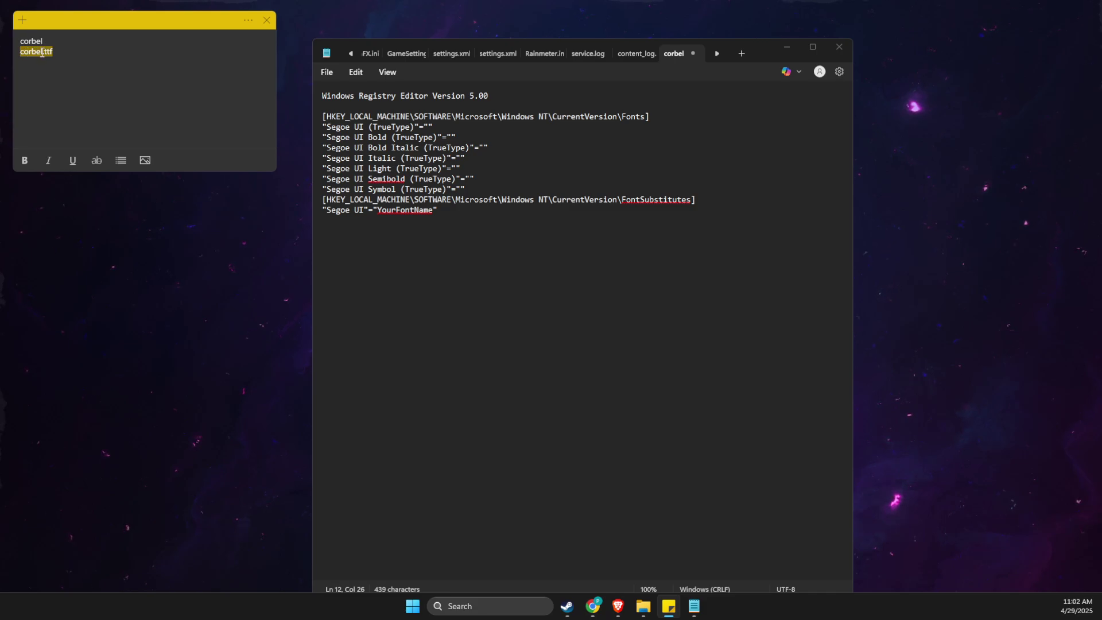
drag(434, 210, 377, 210)
key(ctrl+v)
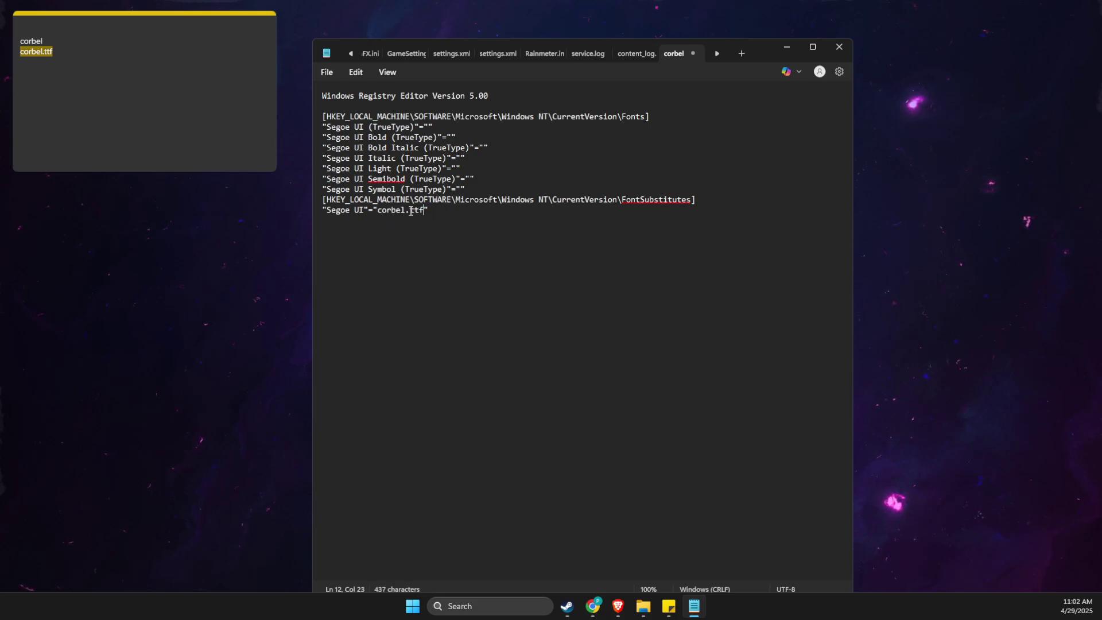
Save the text, then set Save As to file name corbel.reg with type All files (*.*).
click(328, 72)
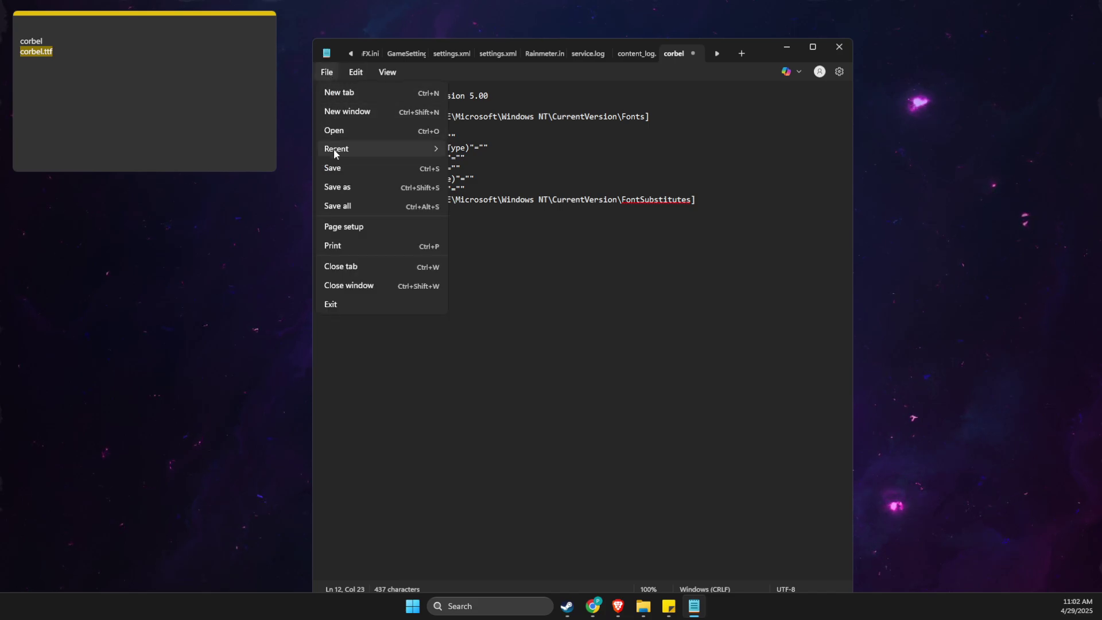
click(335, 168)
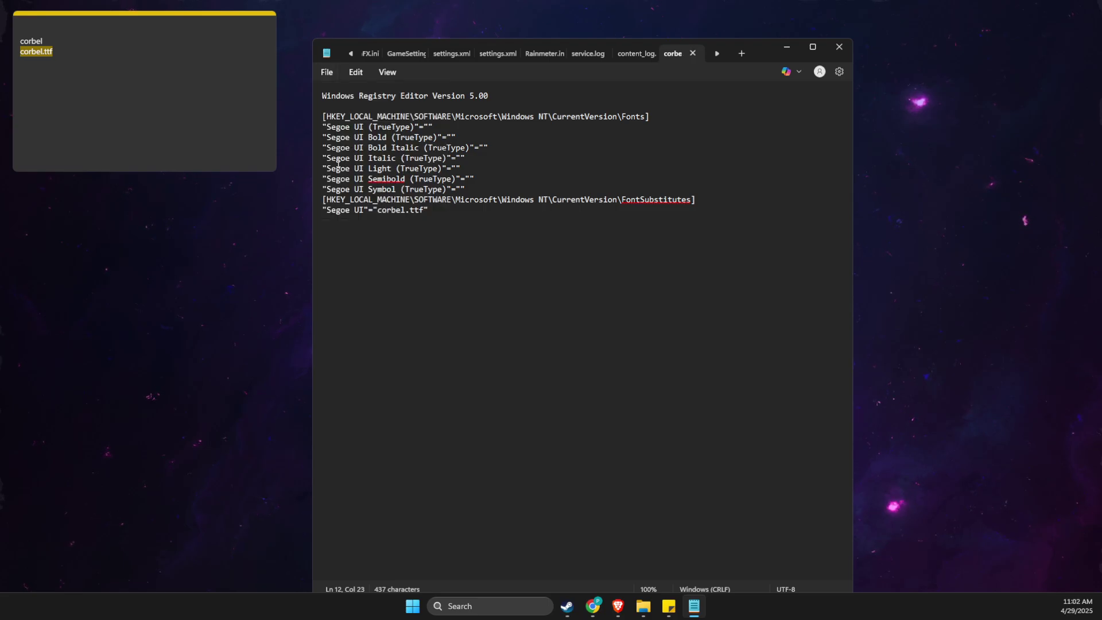
click(327, 72)
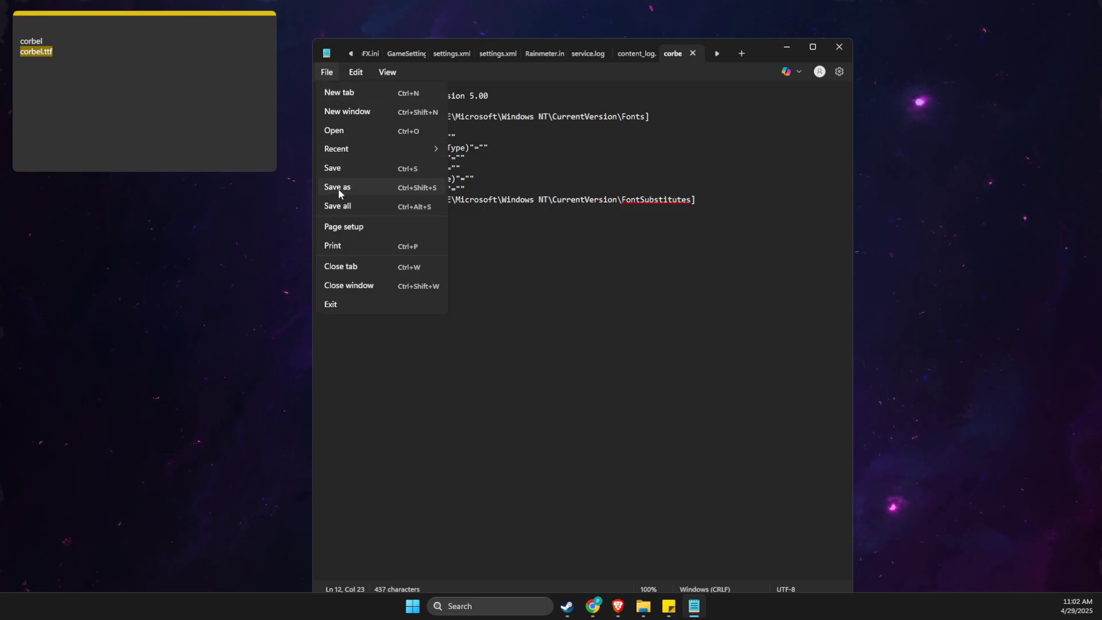
click(338, 188)
click(433, 265)
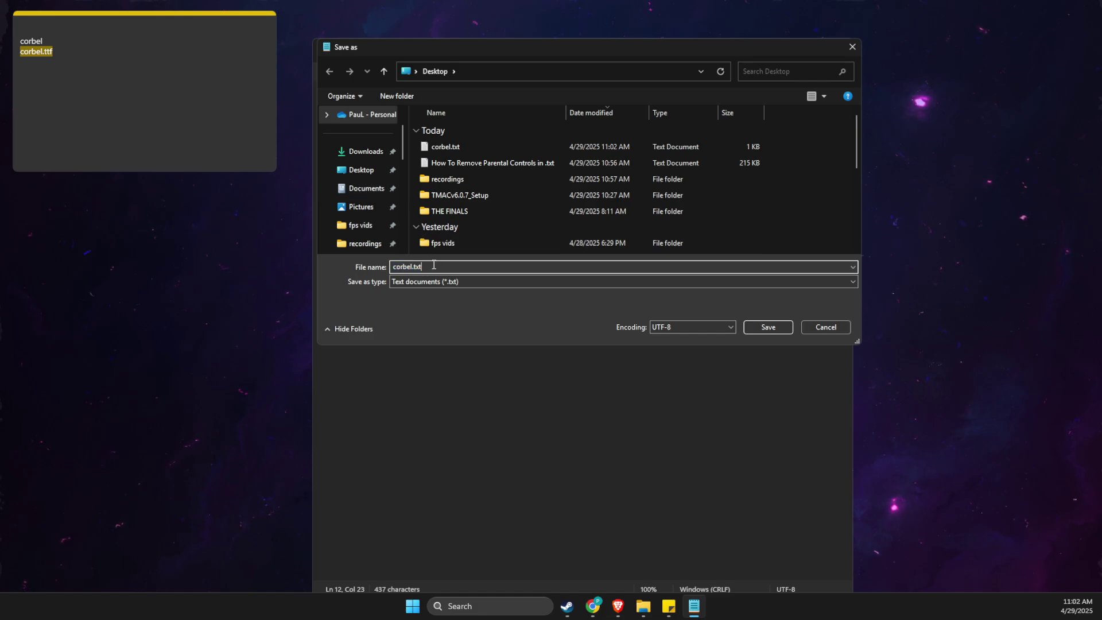
key(BackSpace)
key(BackSpace)
key(BackSpace)
text(re)
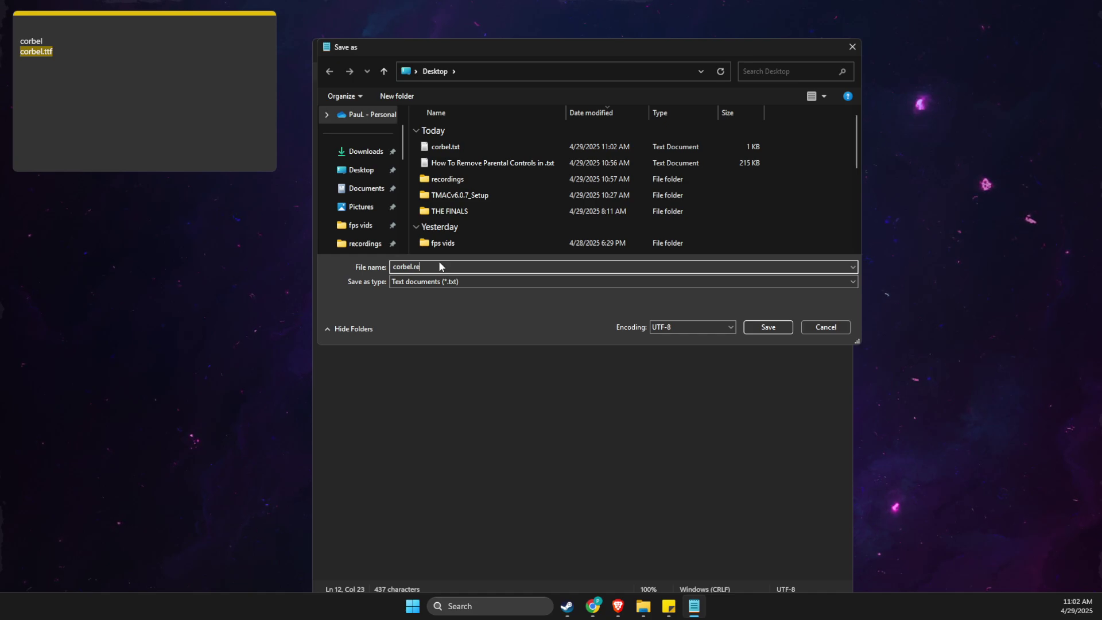
text(g)
click(440, 281)
click(417, 301)
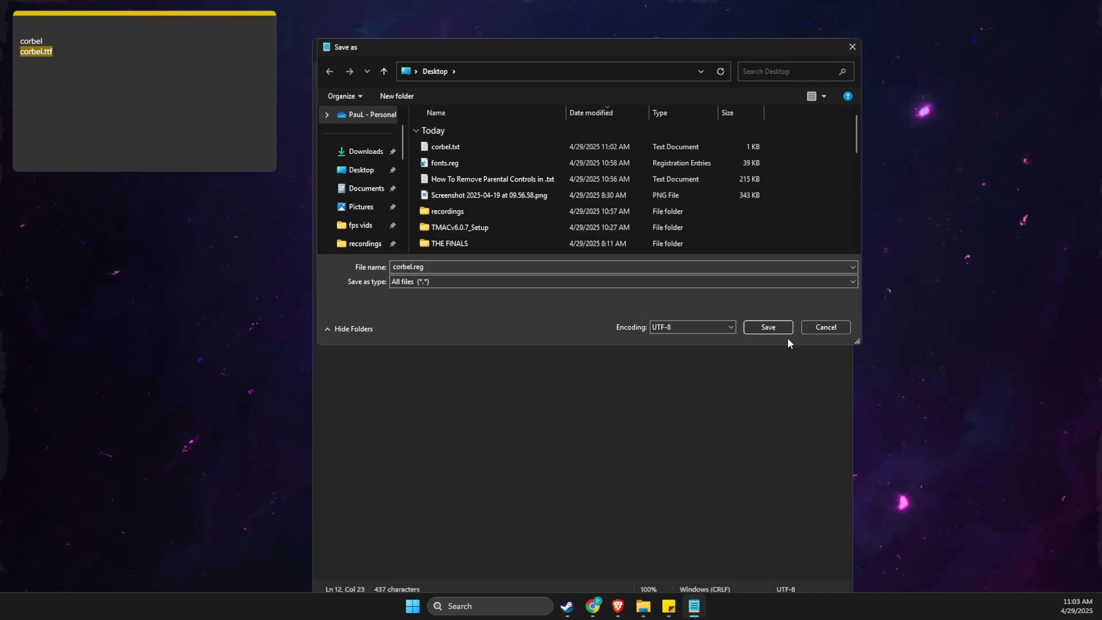
Save corbel.reg, close Notepad, and merge corbel.reg into the registry, confirming the warning.
click(760, 327)
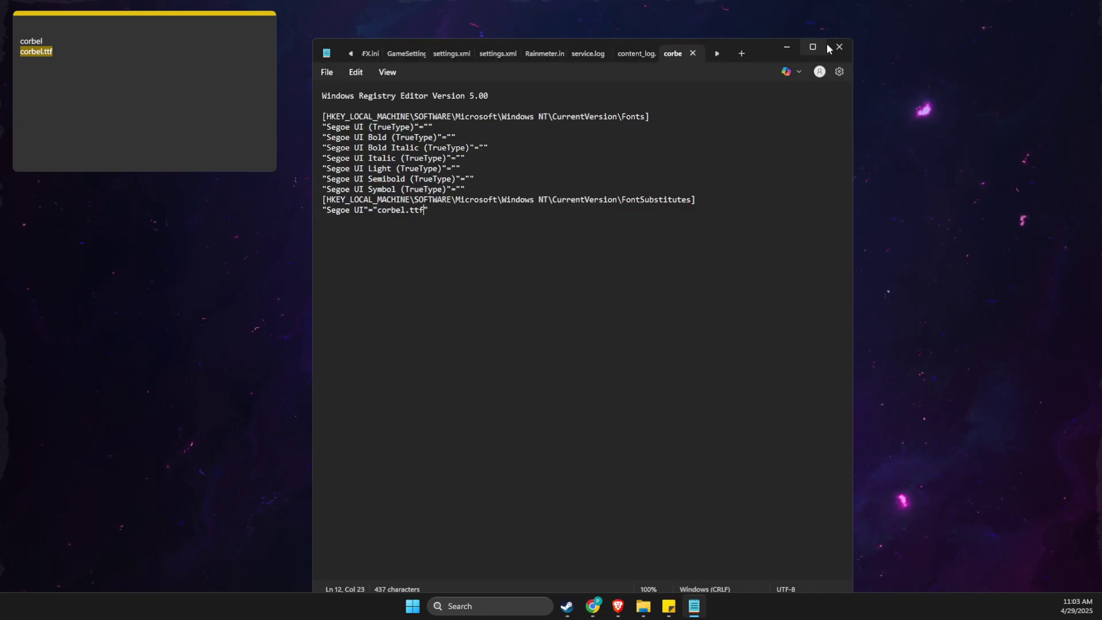
click(839, 46)
click(252, 27)
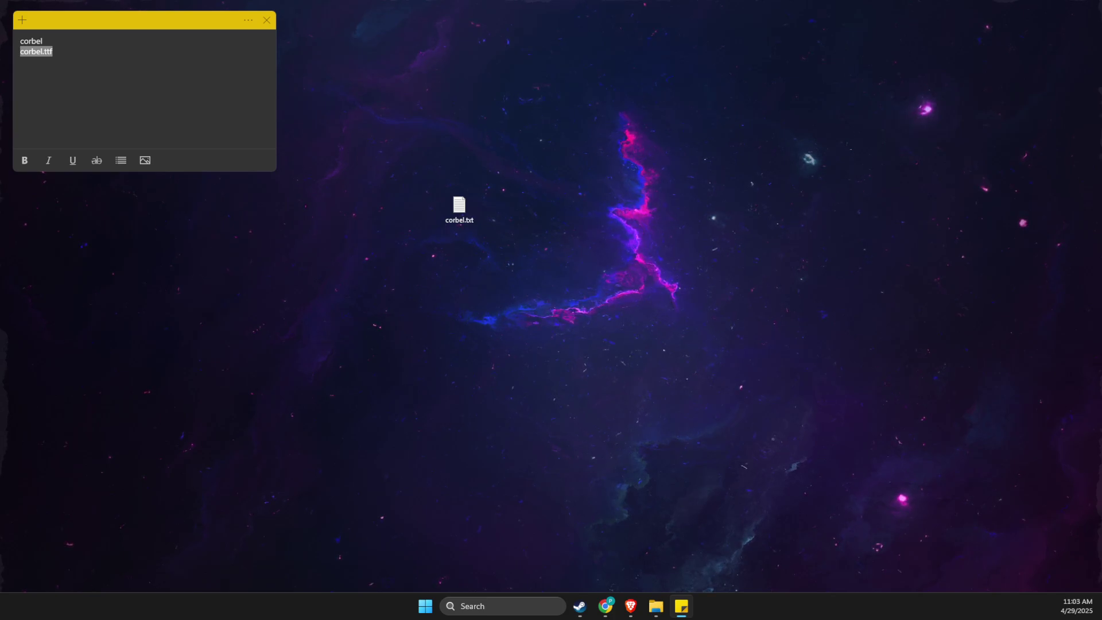
click(140, 518)
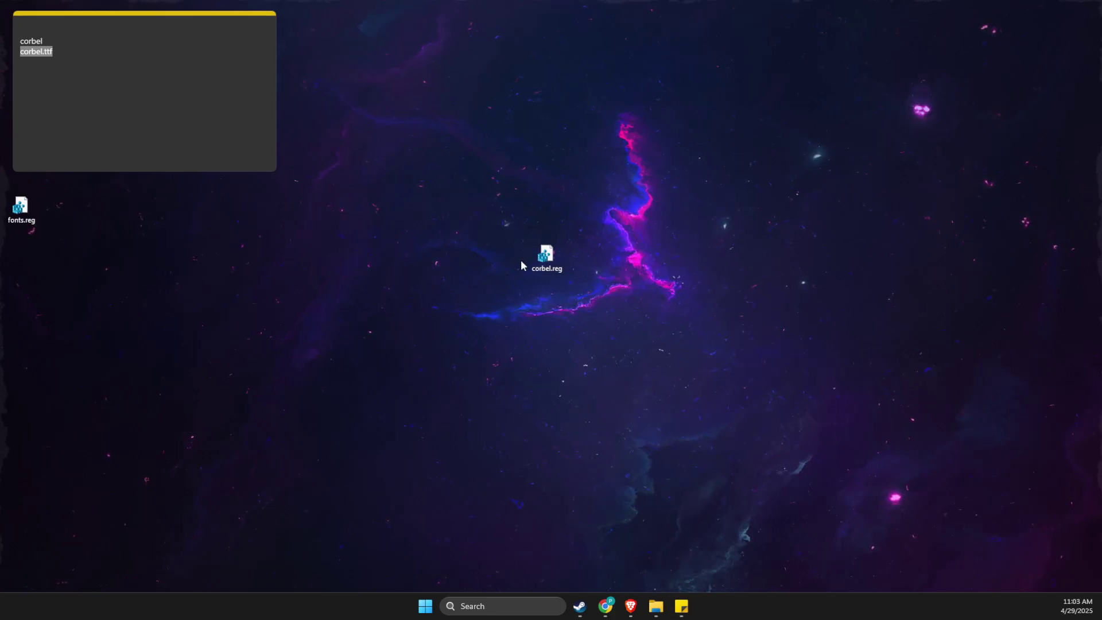
right_click(538, 261)
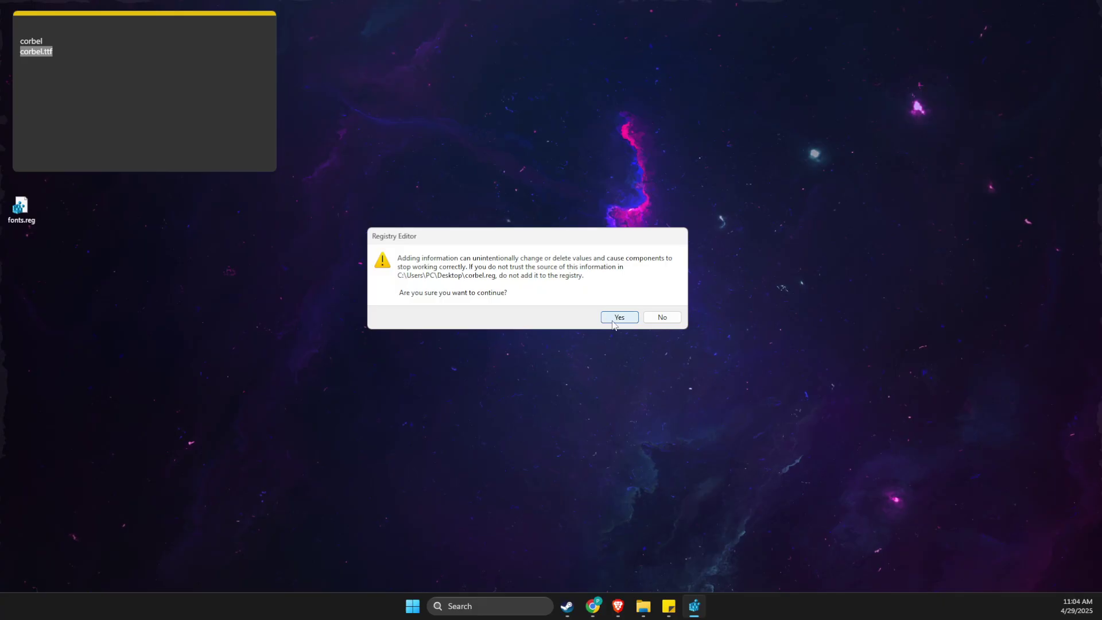
click(611, 322)
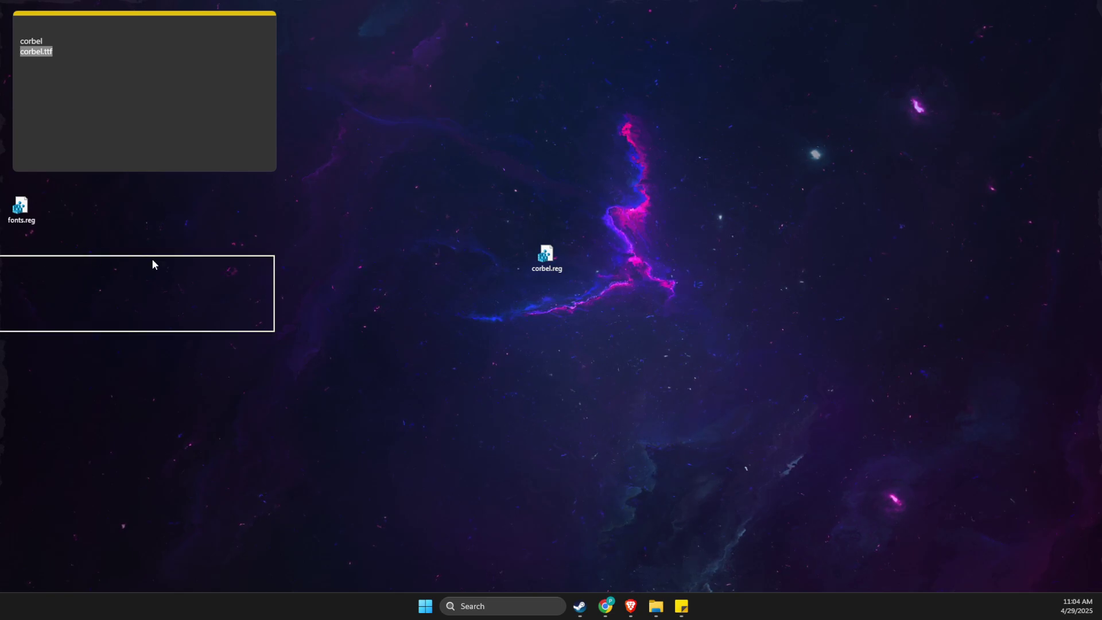
Dismiss the merge success message, close the sticky note, and move fonts.reg near corbel.reg.
click(657, 326)
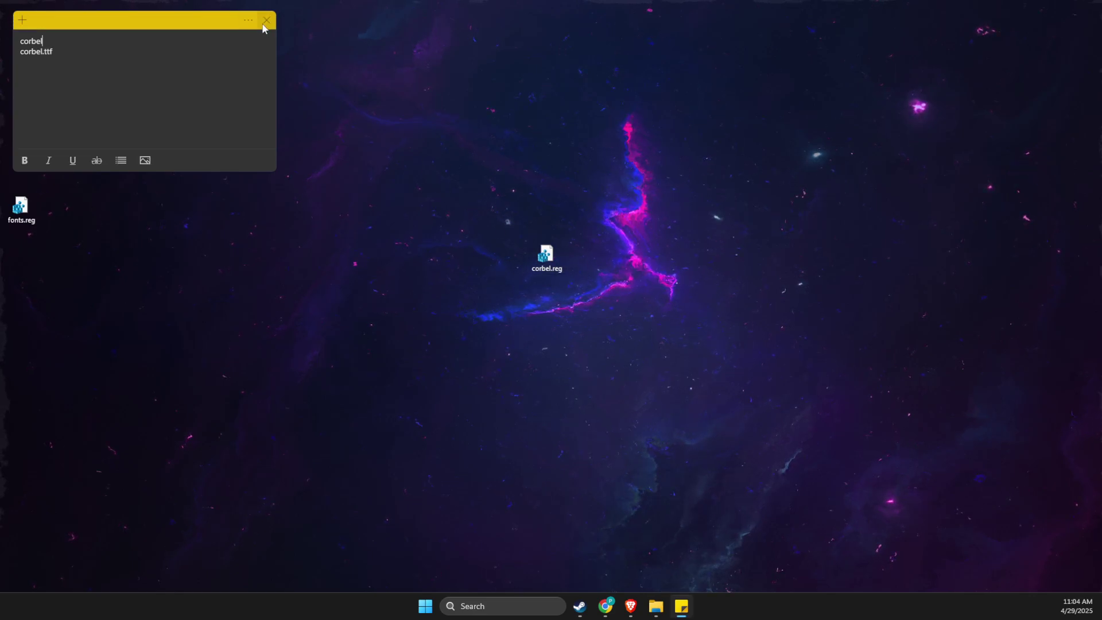
click(265, 29)
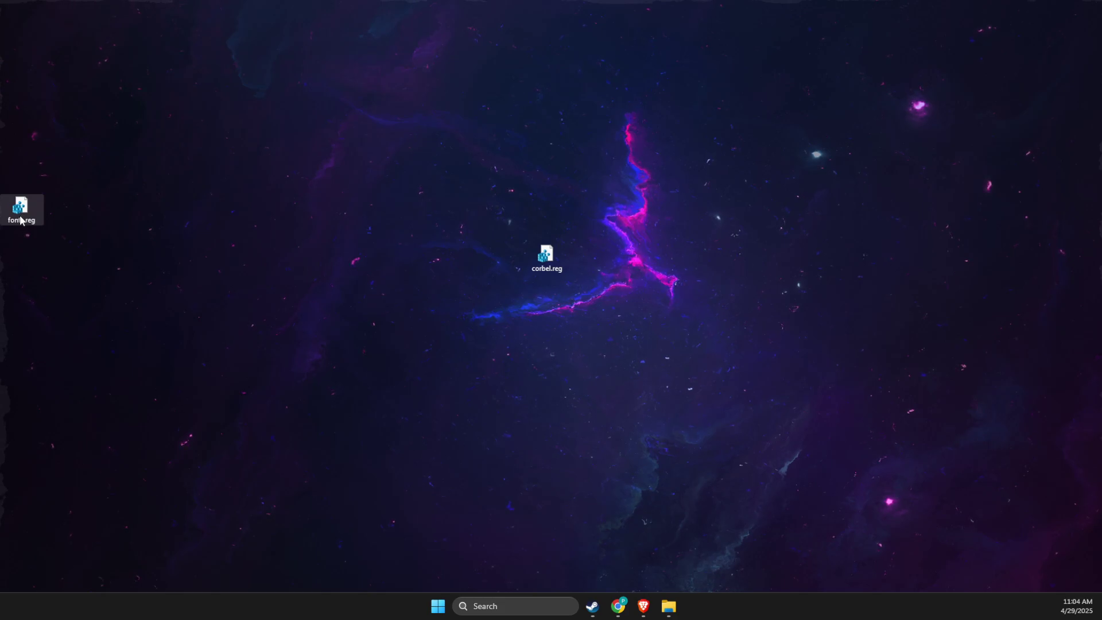
drag(20, 220, 206, 224)
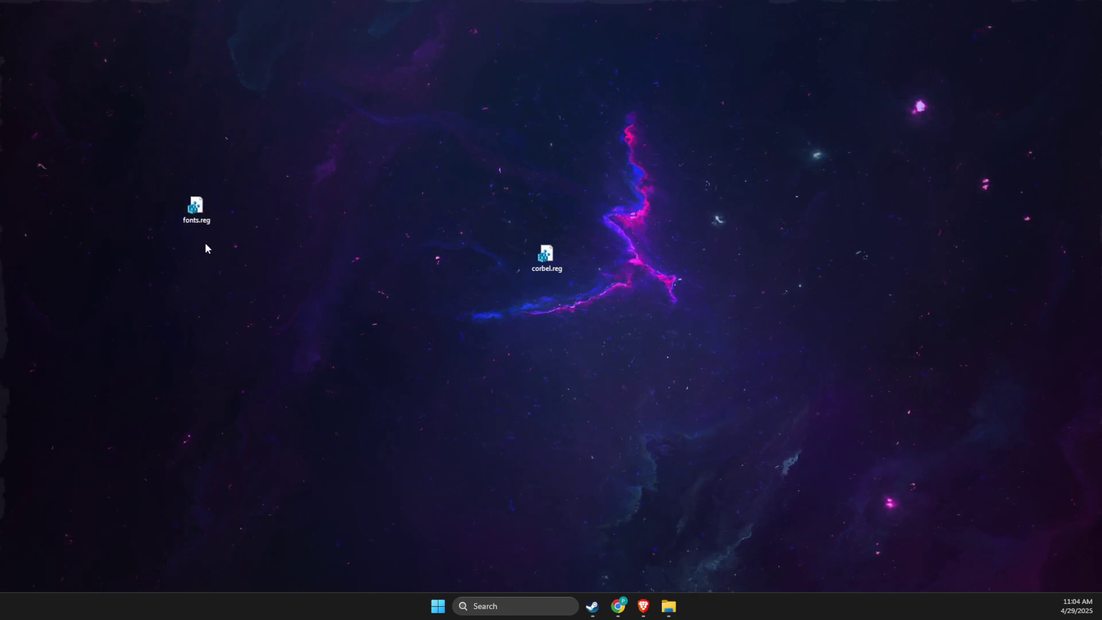
right_click(195, 203)
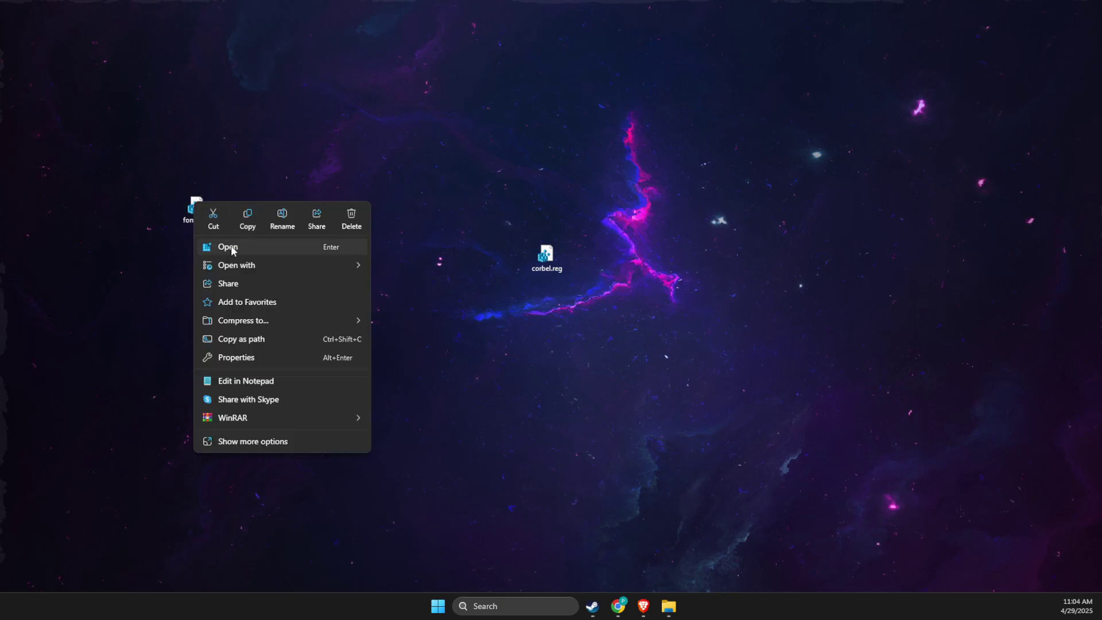
click(485, 303)
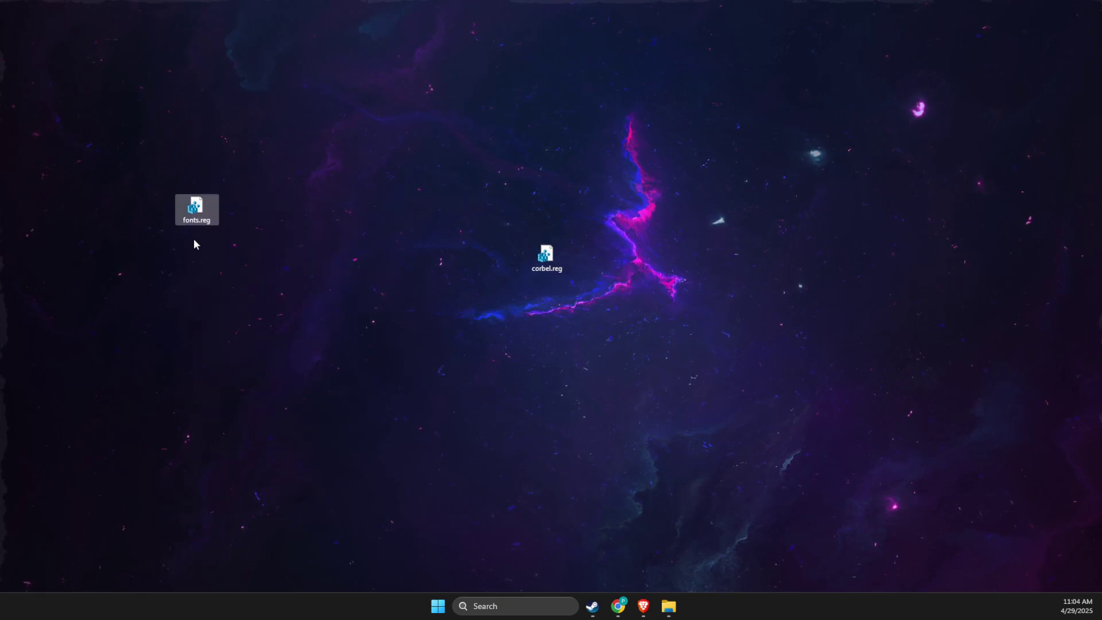